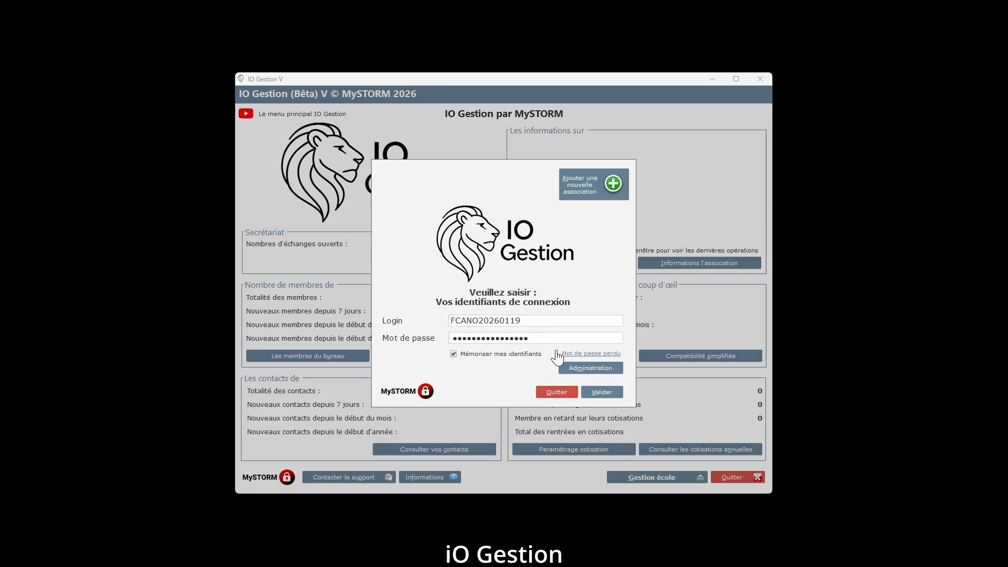
Sign in with the saved credentials and open the staff table in the school management area.
click(613, 394)
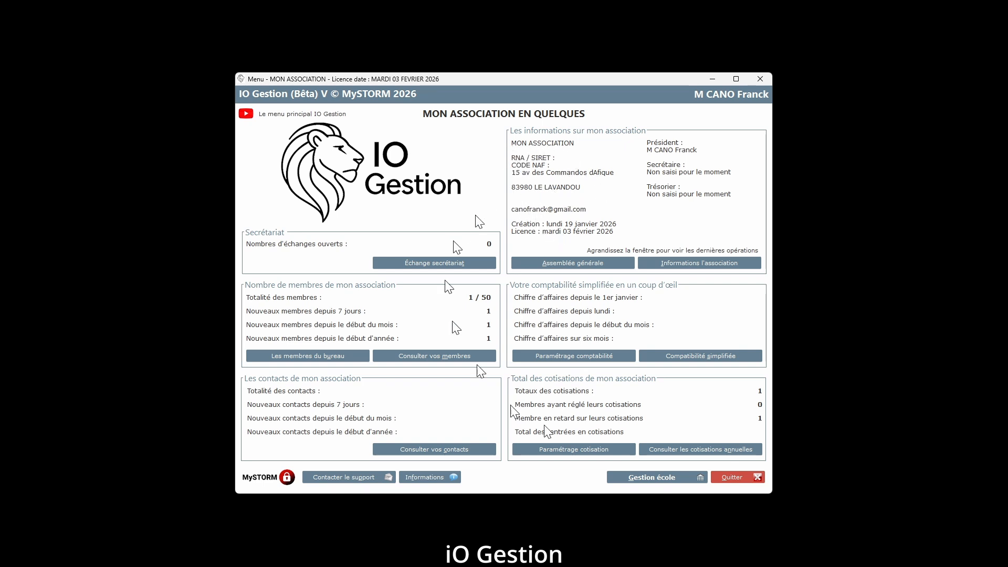
click(646, 477)
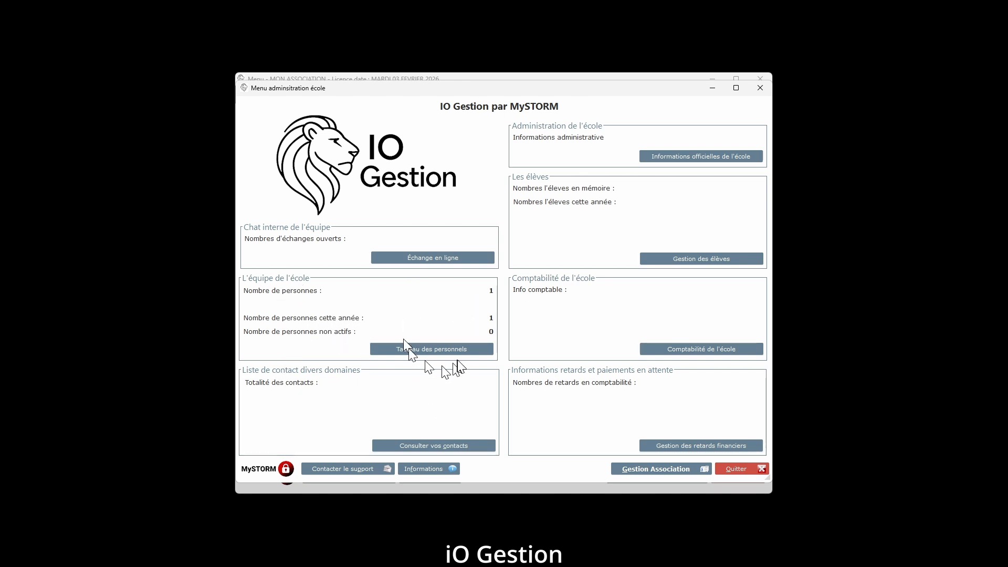
click(448, 348)
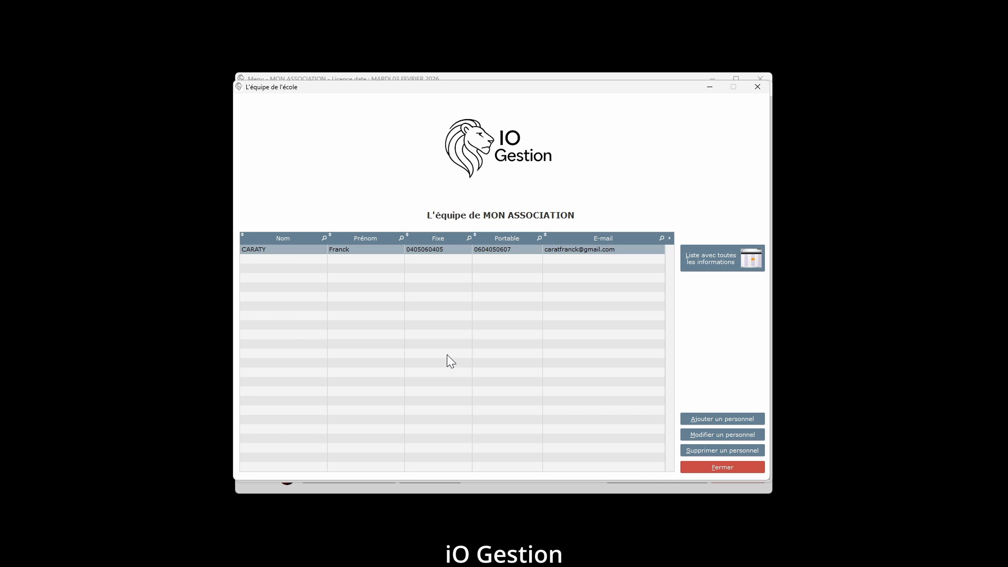
Examine the copy and export options of the staff list and of the full list with all information, closing both lists.
right_click(597, 315)
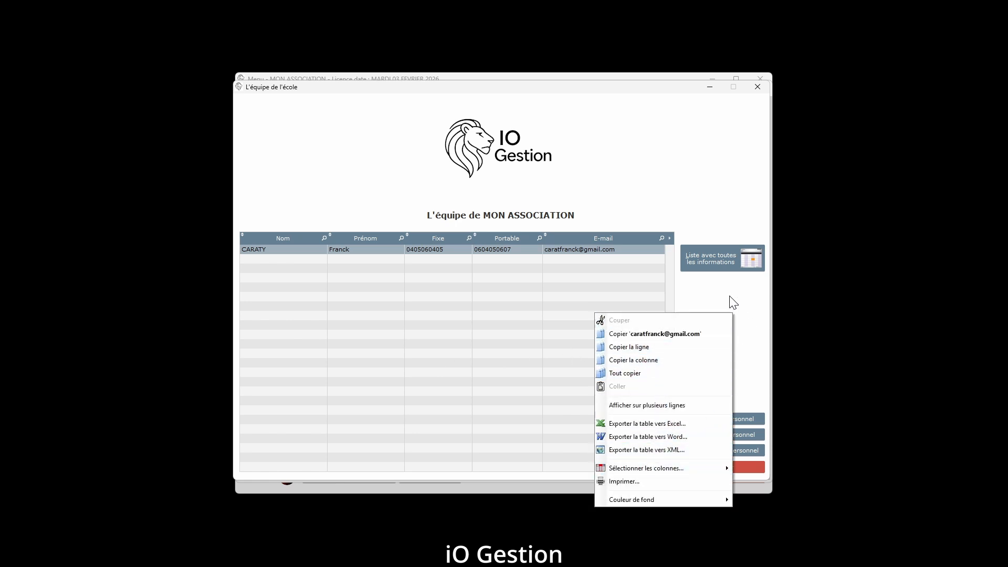
click(559, 311)
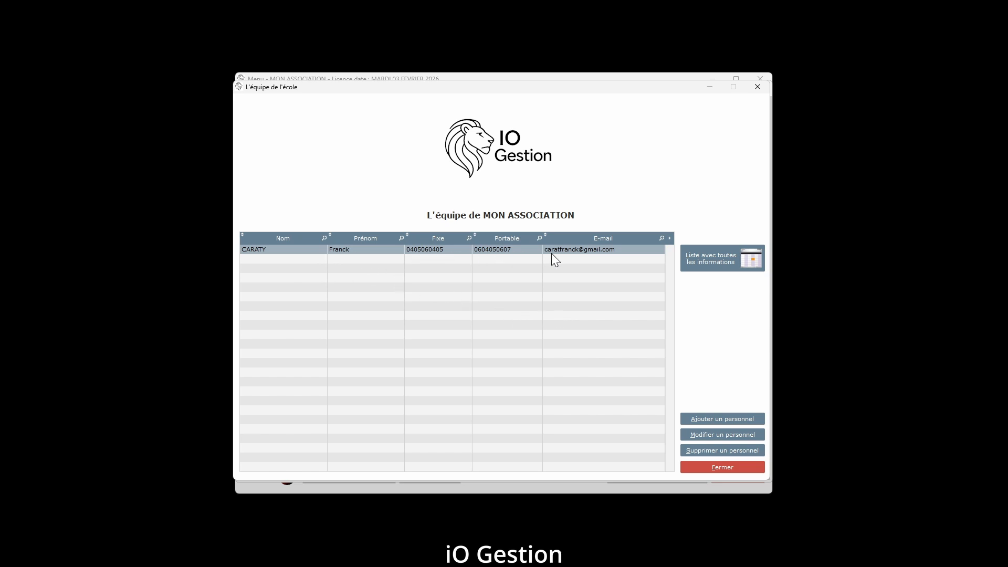
click(724, 258)
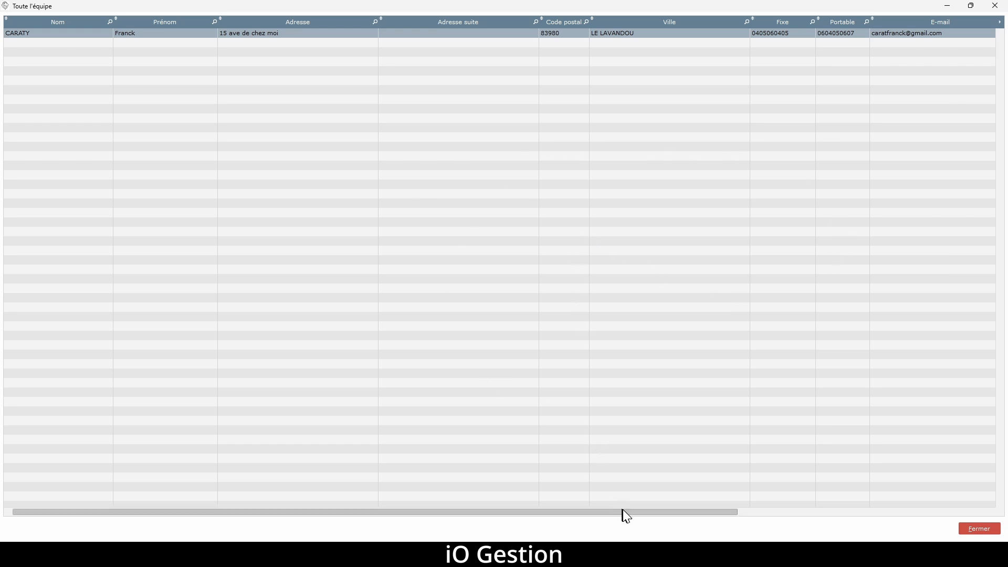
drag(623, 511, 536, 498)
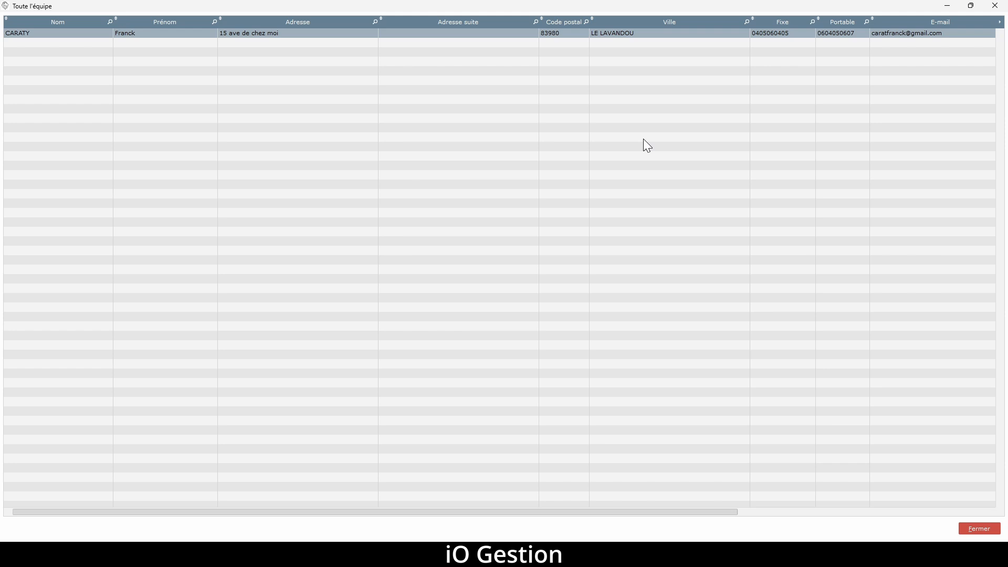
right_click(635, 114)
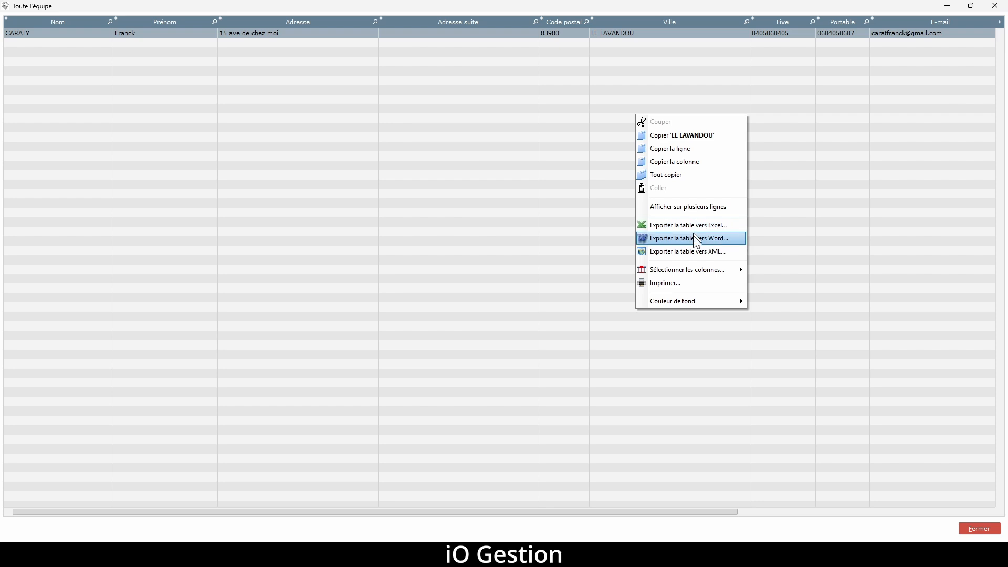
click(972, 530)
click(974, 529)
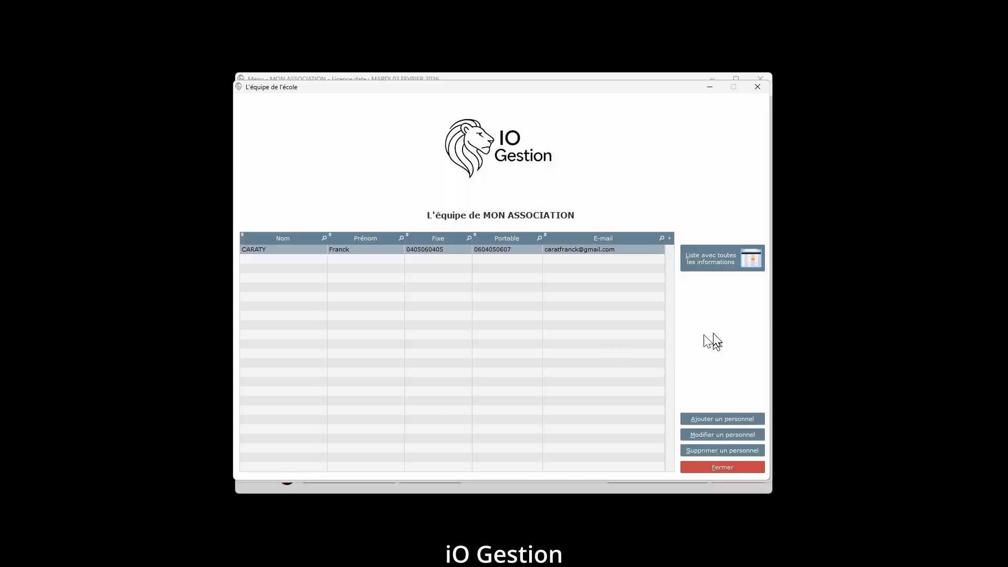
click(709, 467)
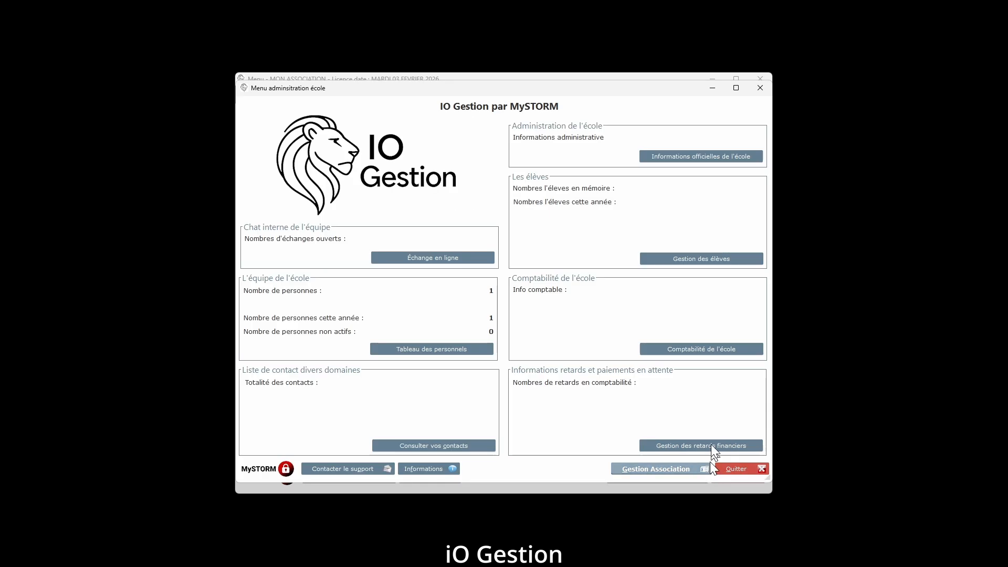
Reopen the staff table and look over the blank form for creating a staff member.
click(446, 348)
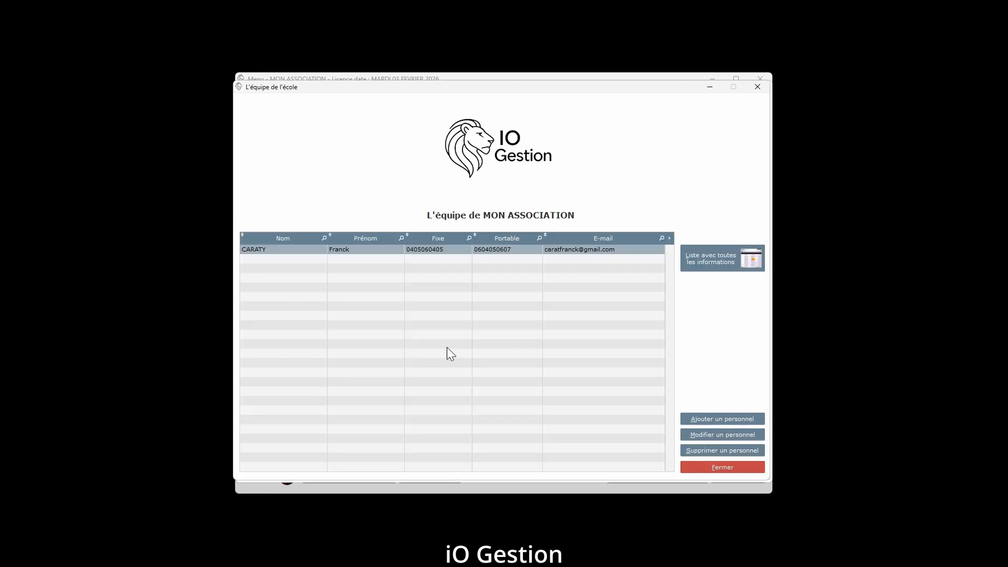
click(739, 418)
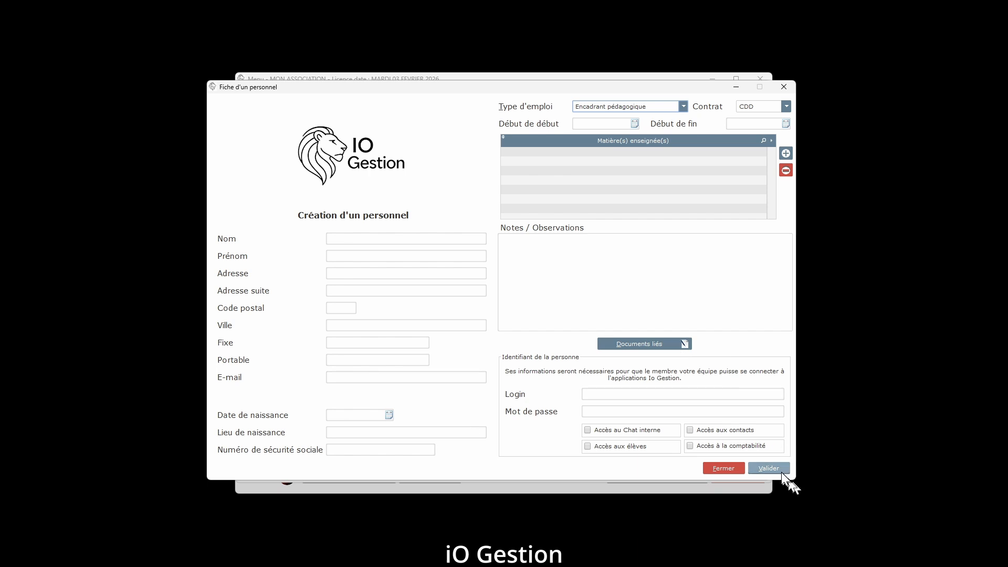
click(735, 467)
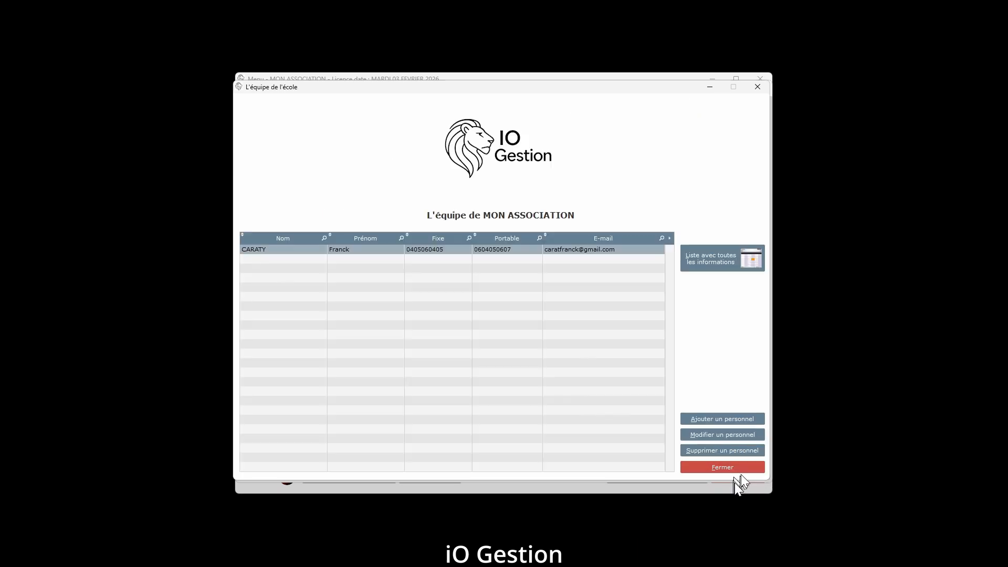
Open the listed staff member's record for modification and delete the final letter of the last name.
click(743, 436)
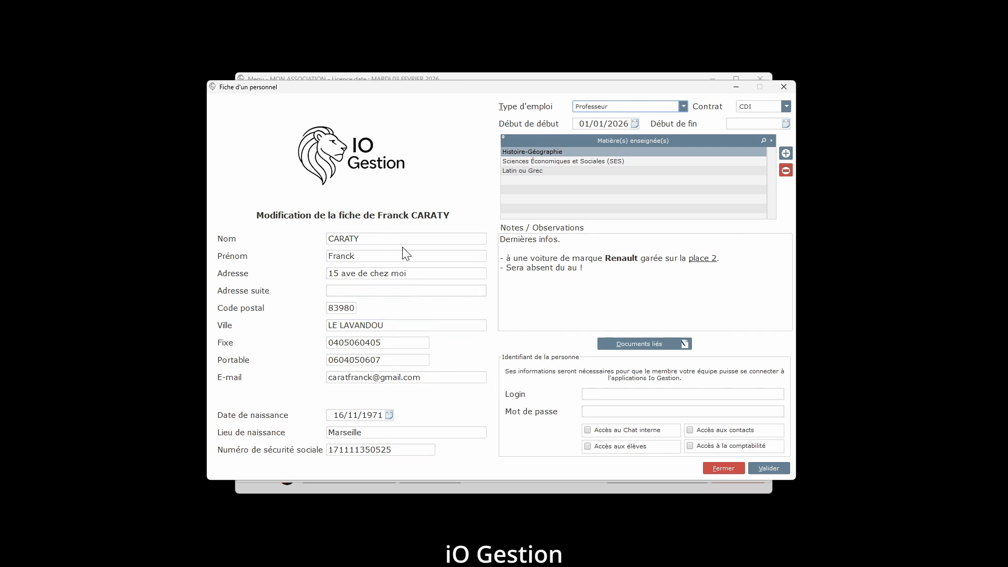
click(410, 234)
click(409, 235)
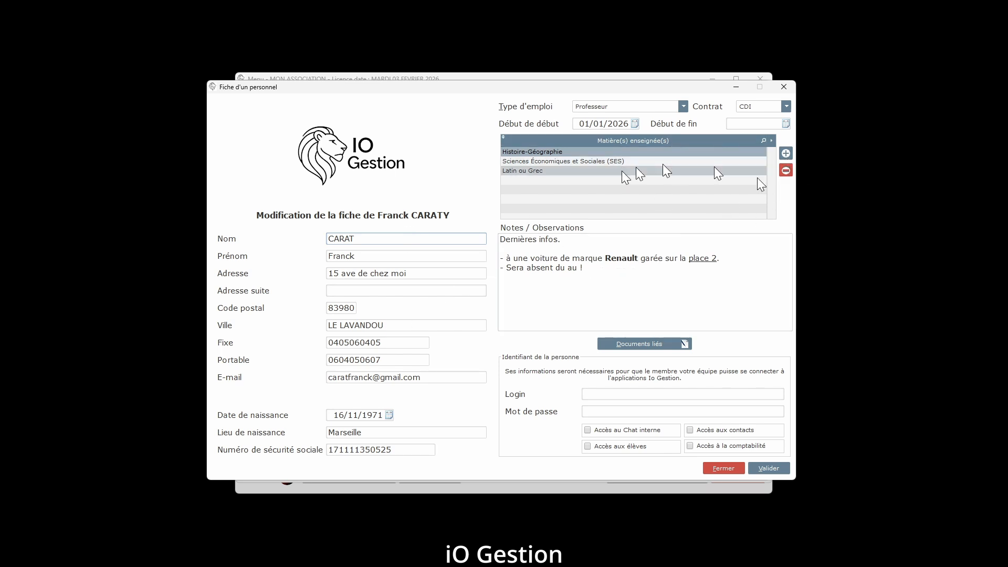
Replace the taught subject Sciences Économiques et Sociales (SES) with Activités artistiques et théâtrales.
click(611, 161)
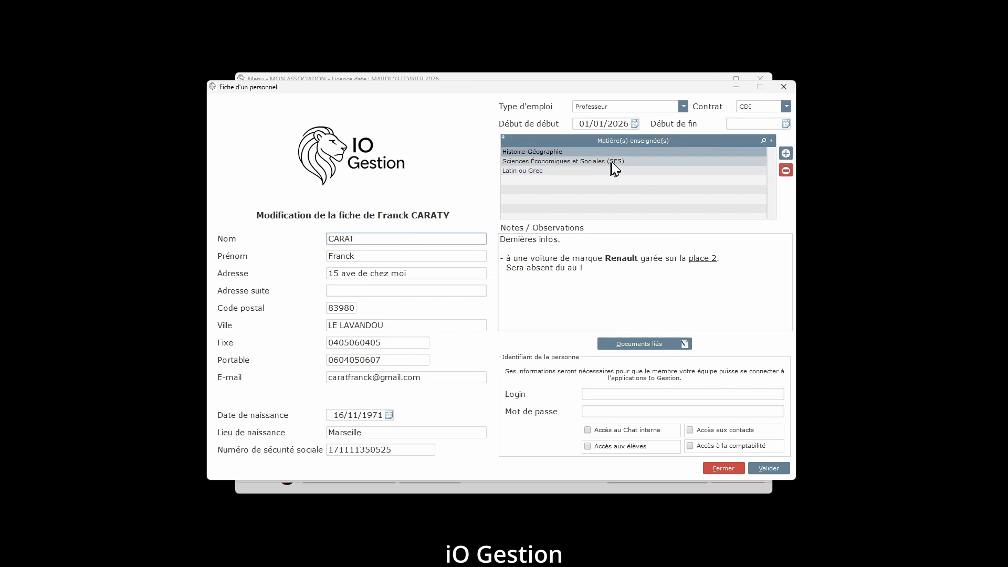
click(785, 170)
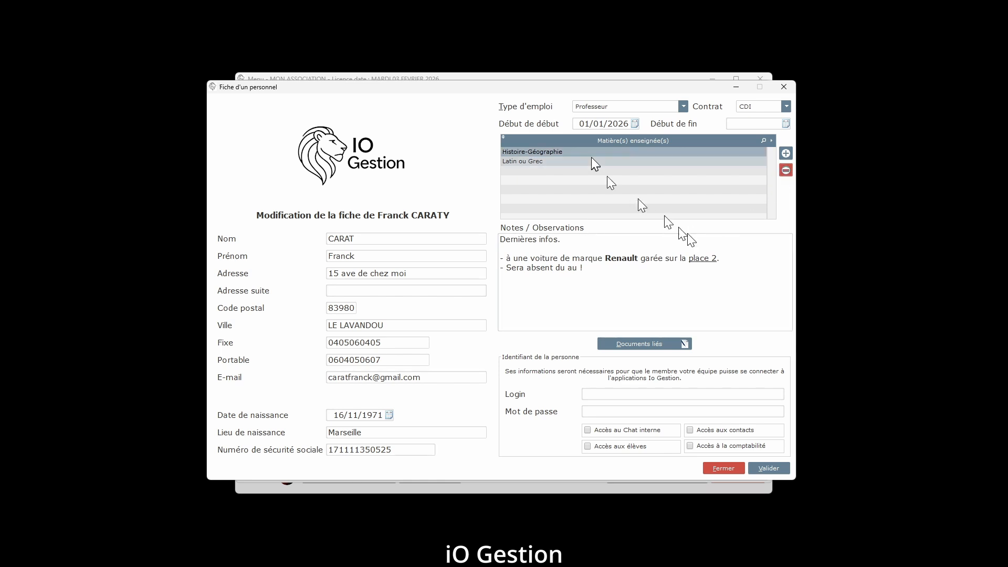
click(789, 159)
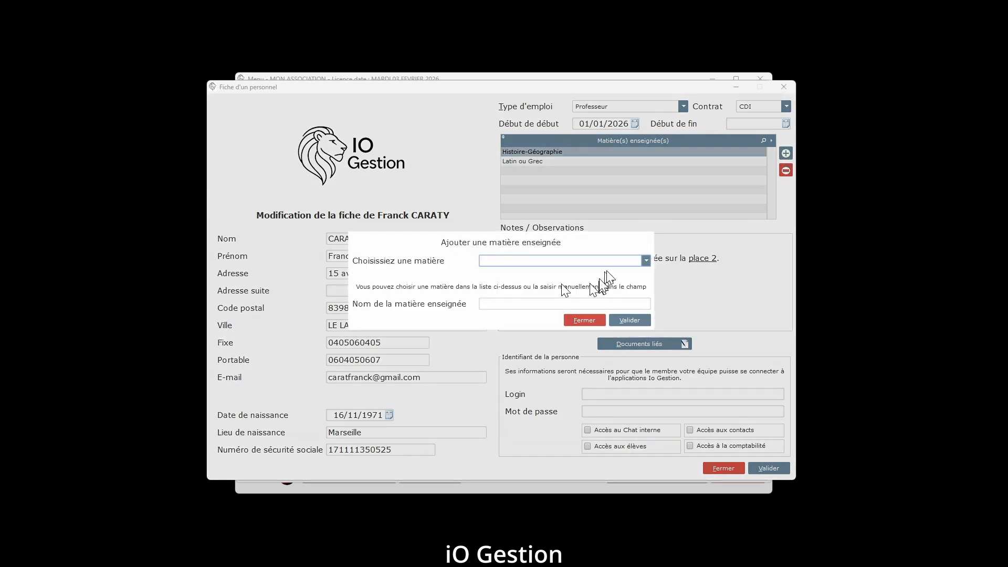
click(646, 260)
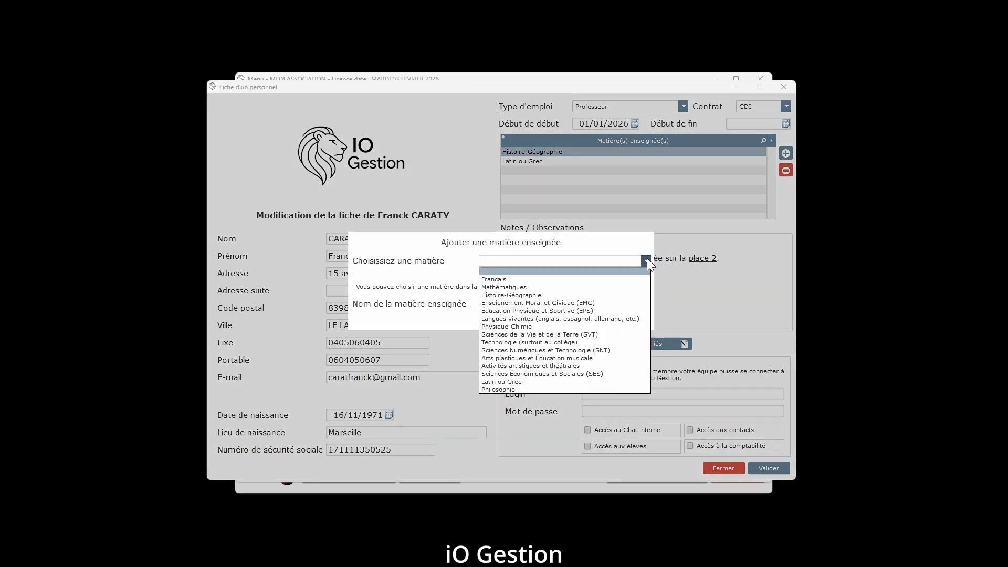
click(571, 364)
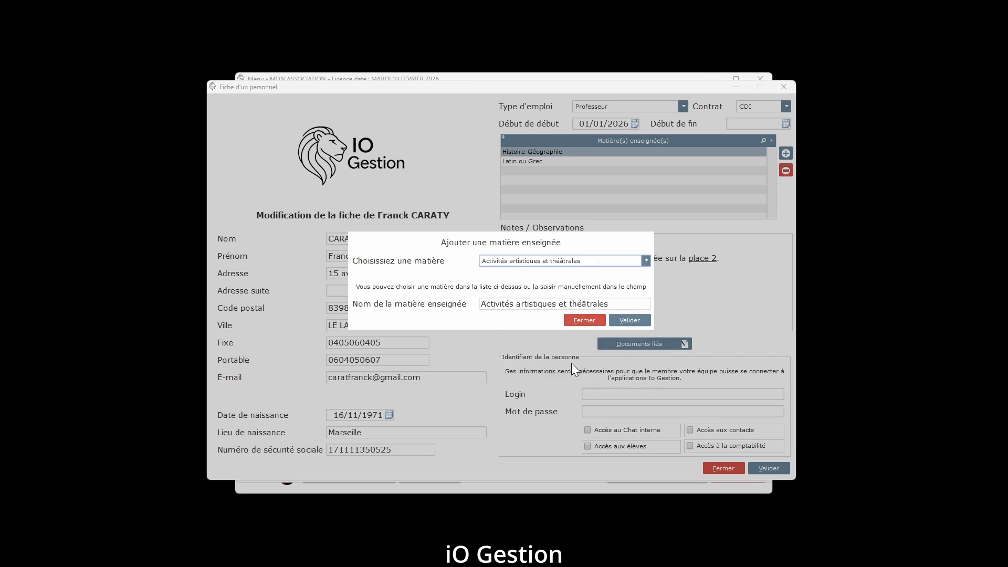
click(623, 325)
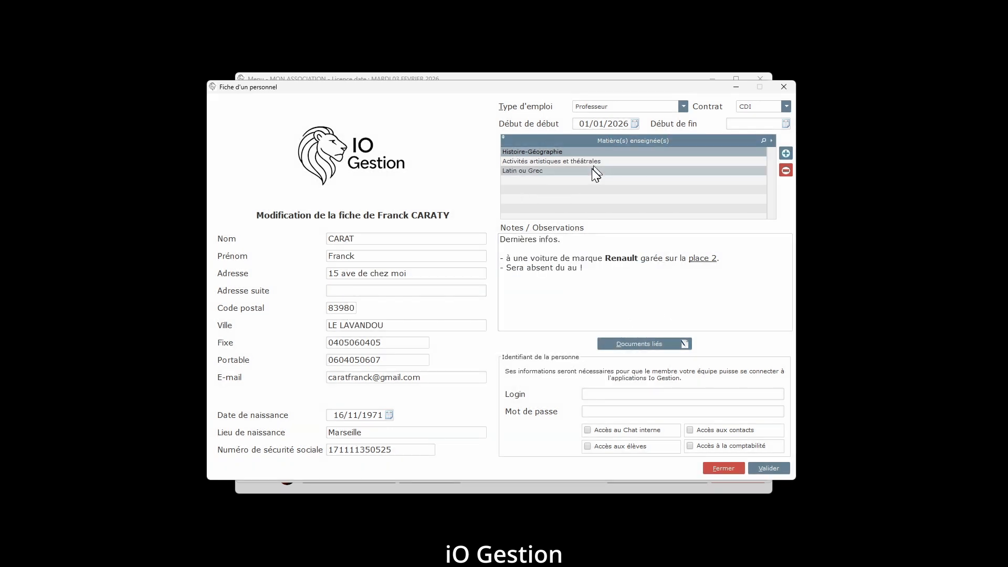
Select all the text in the notes to view its formatting options and clear the selection.
click(575, 302)
key(ctrl+a)
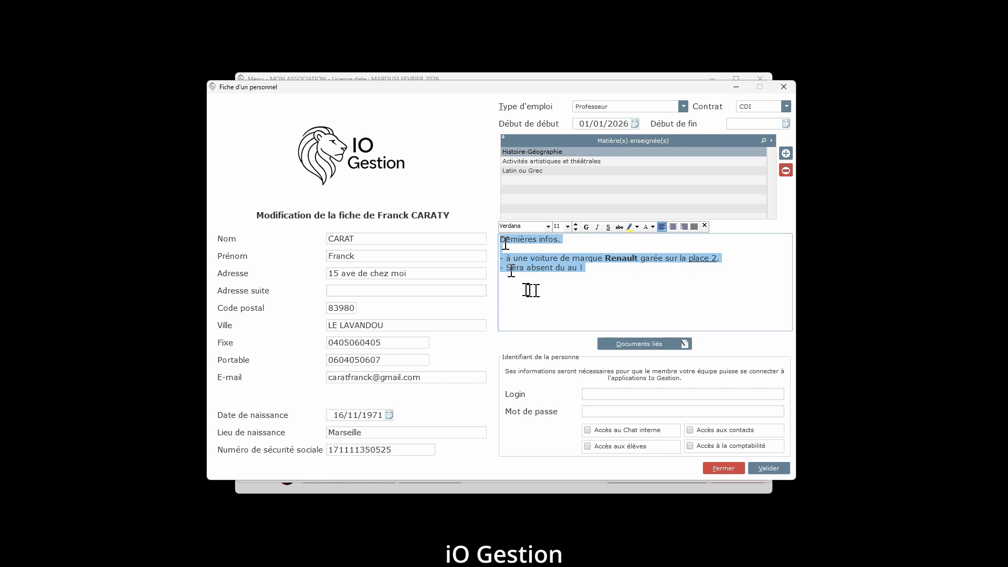
click(651, 276)
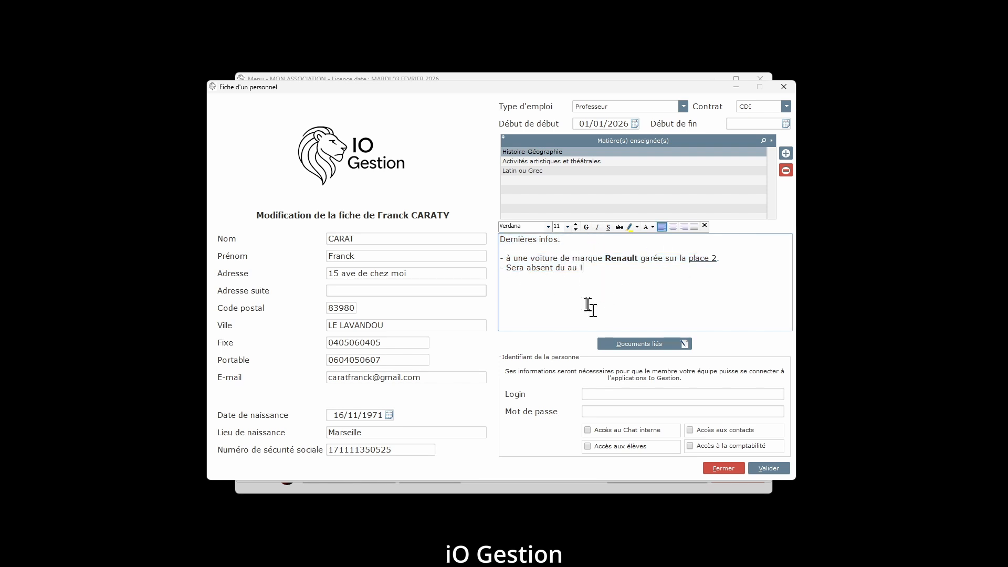
Add a new entry to the diplomas in the record's linked documents and label it dfgdfg.
click(649, 342)
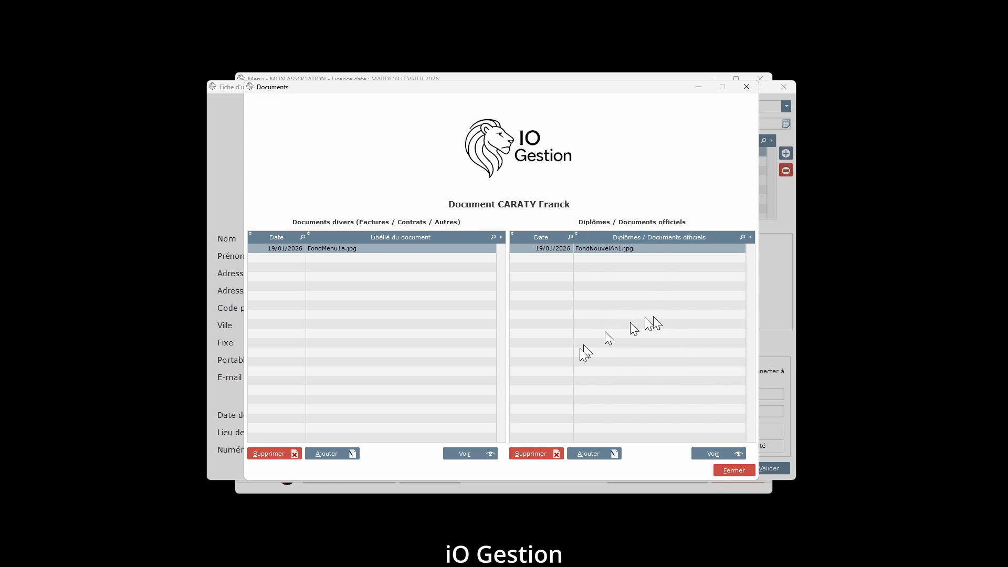
click(603, 454)
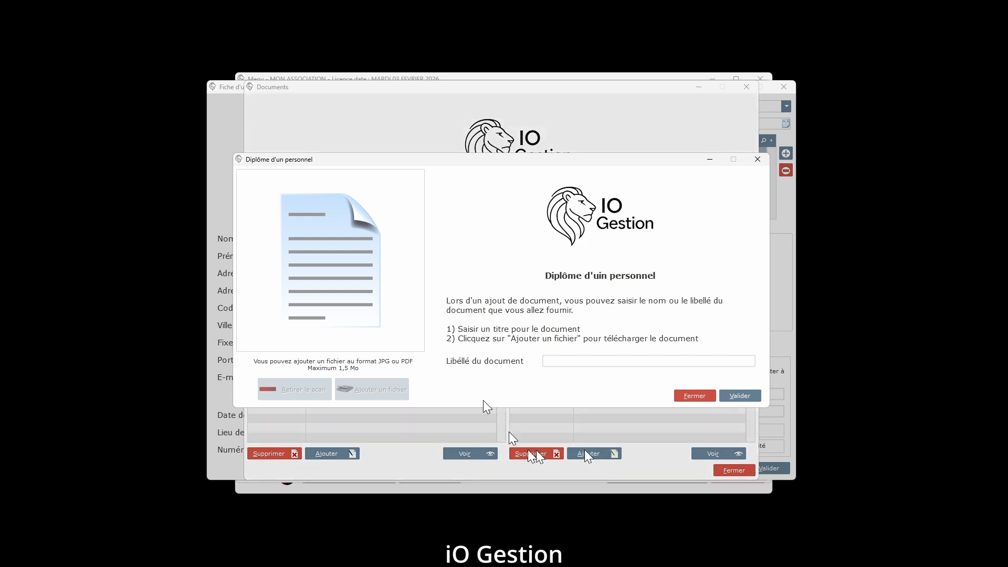
click(609, 362)
text(dfgdfg)
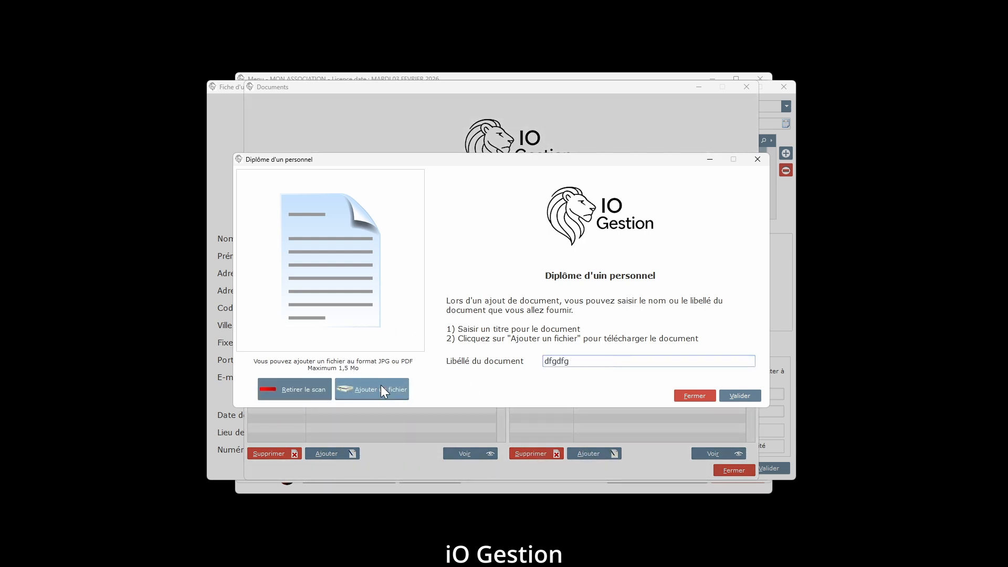
Attach Capture d'écran 2025-12-29 202510.jpg from the Téléchargements folder to the diploma entry and validate it.
click(381, 388)
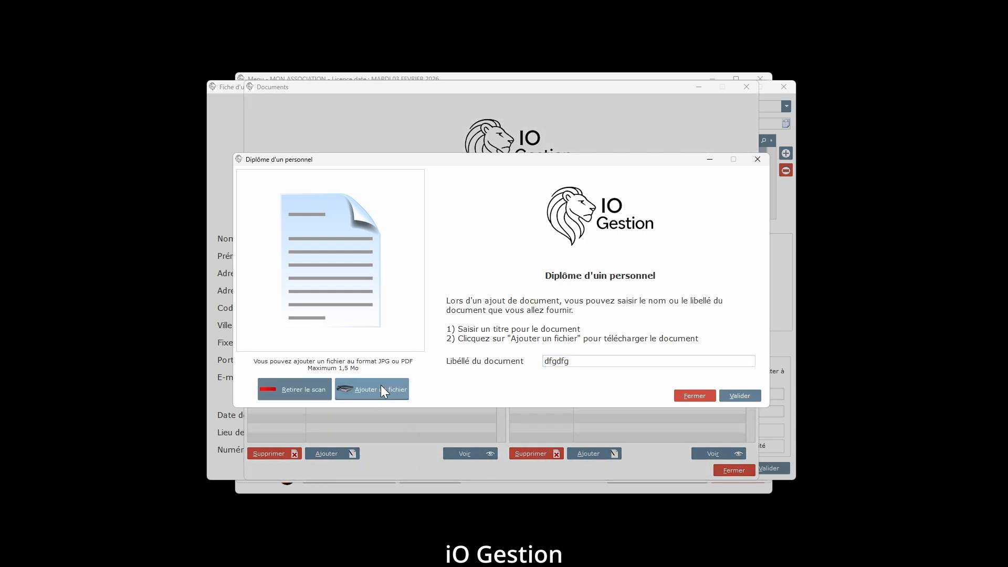
scroll(468, 283, up, 2)
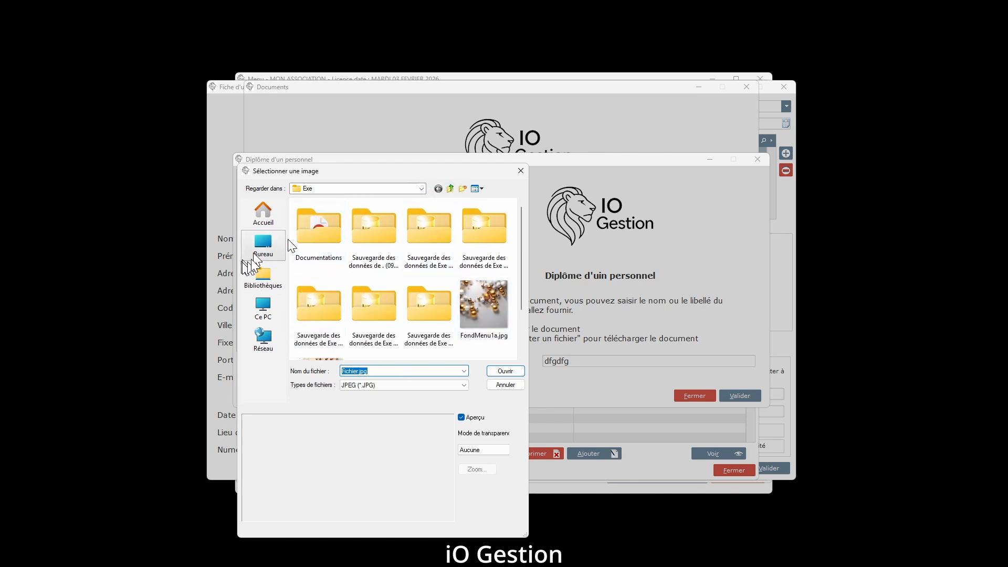
click(263, 244)
scroll(394, 210, down, 2)
click(389, 188)
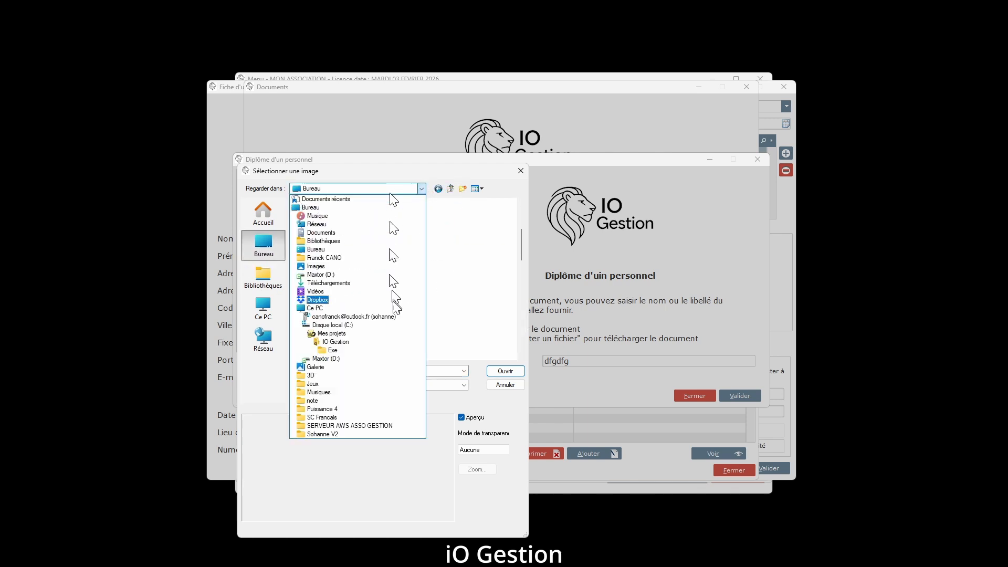
click(370, 291)
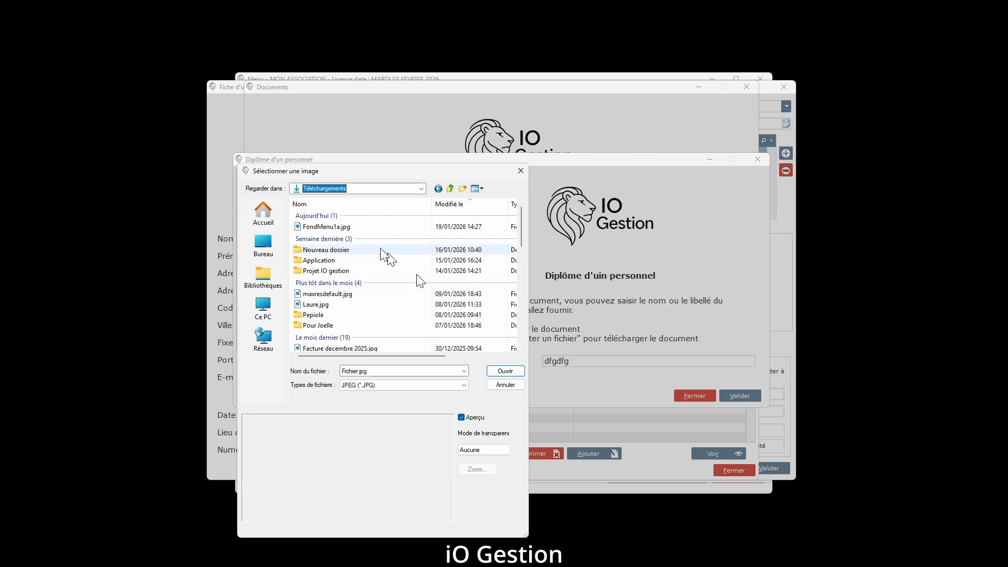
scroll(342, 244, down, 3)
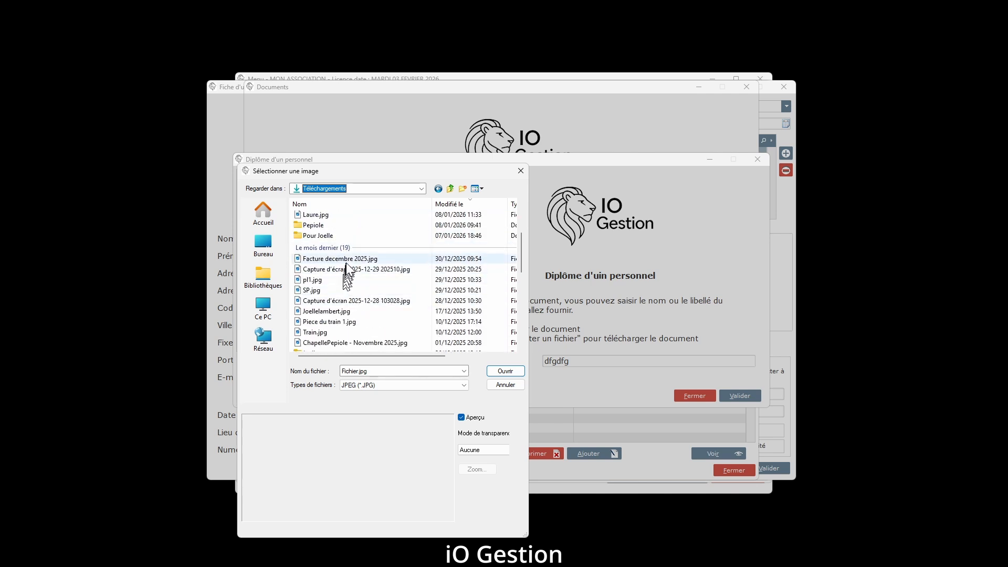
click(329, 269)
double_click(329, 272)
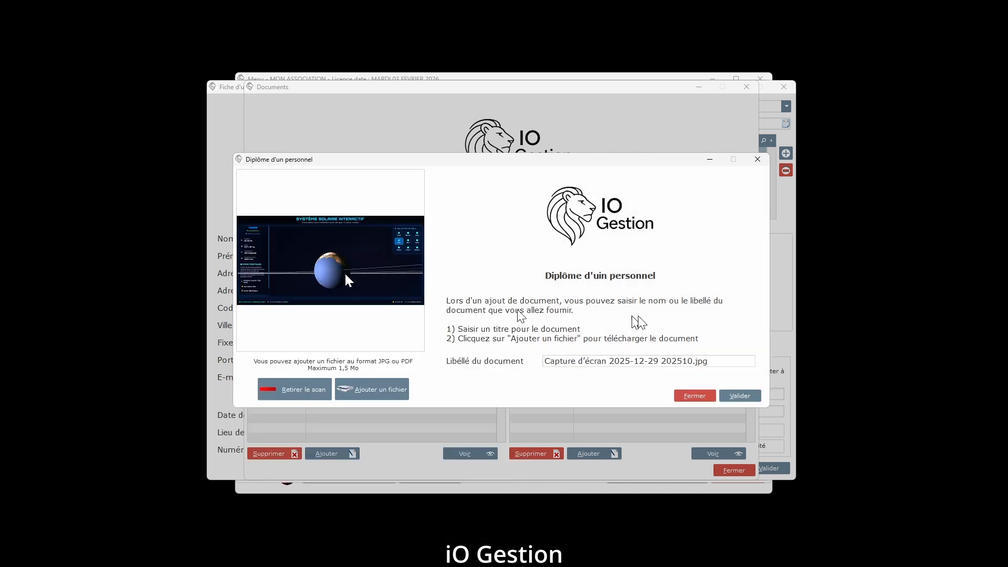
click(748, 396)
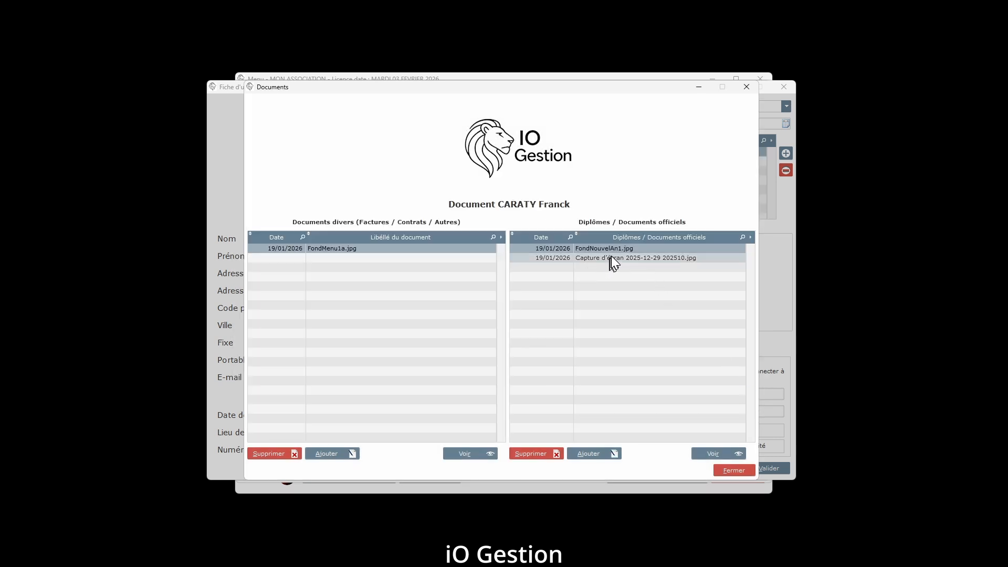
View the diploma document Capture d'écran 2025-12-29 202510.jpg using the Téléchargements folder as its destination, and close the image.
click(611, 257)
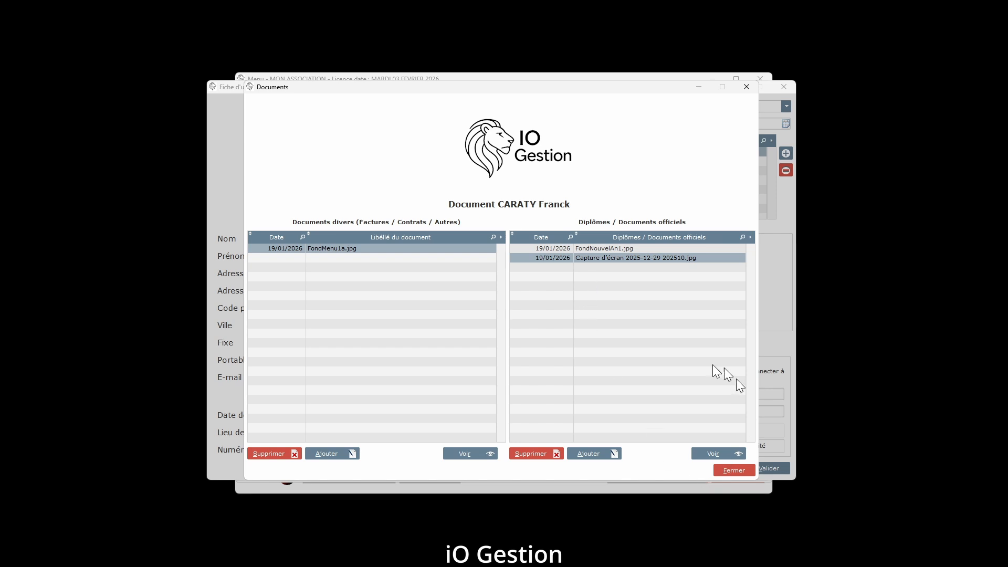
click(733, 450)
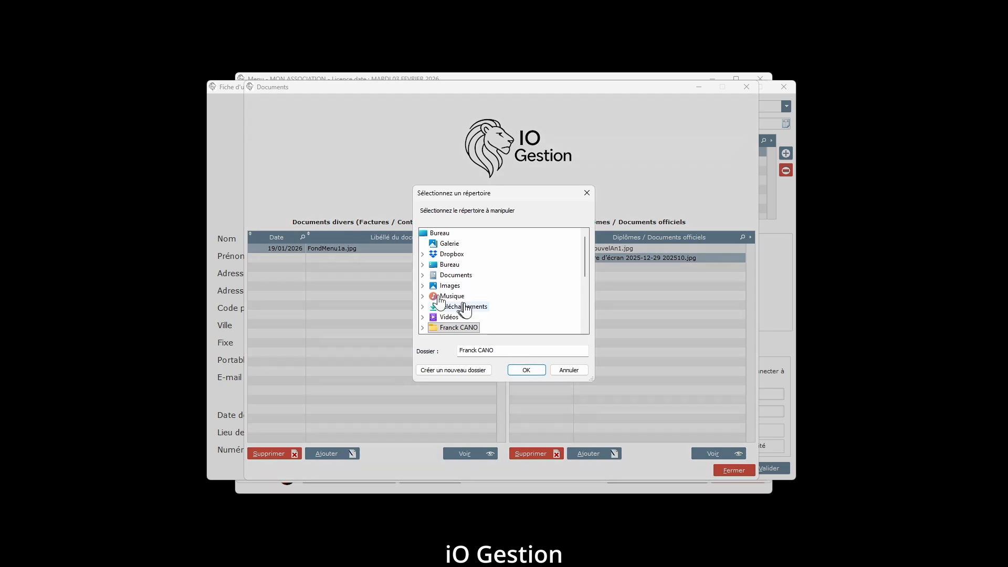
double_click(463, 306)
click(526, 370)
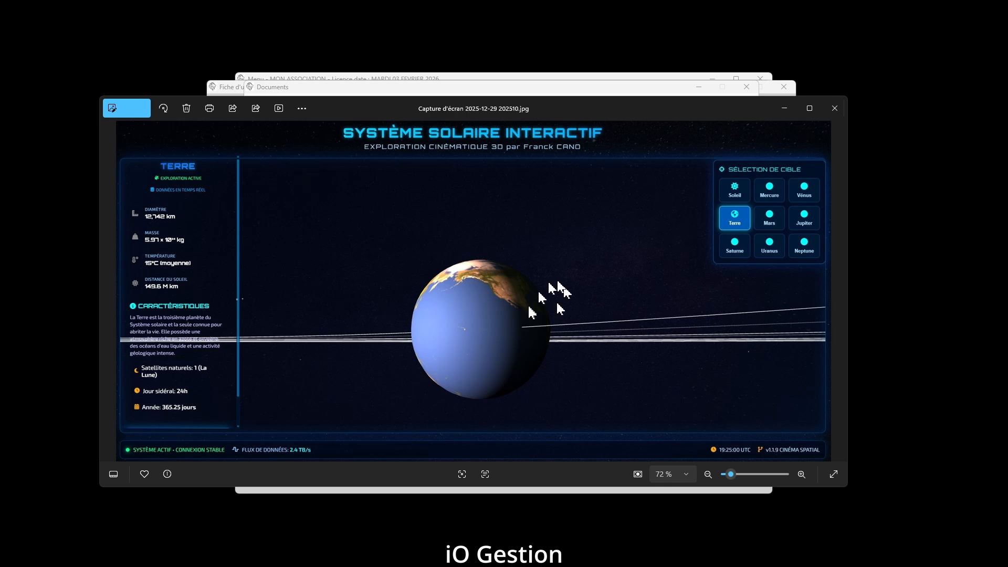
click(834, 108)
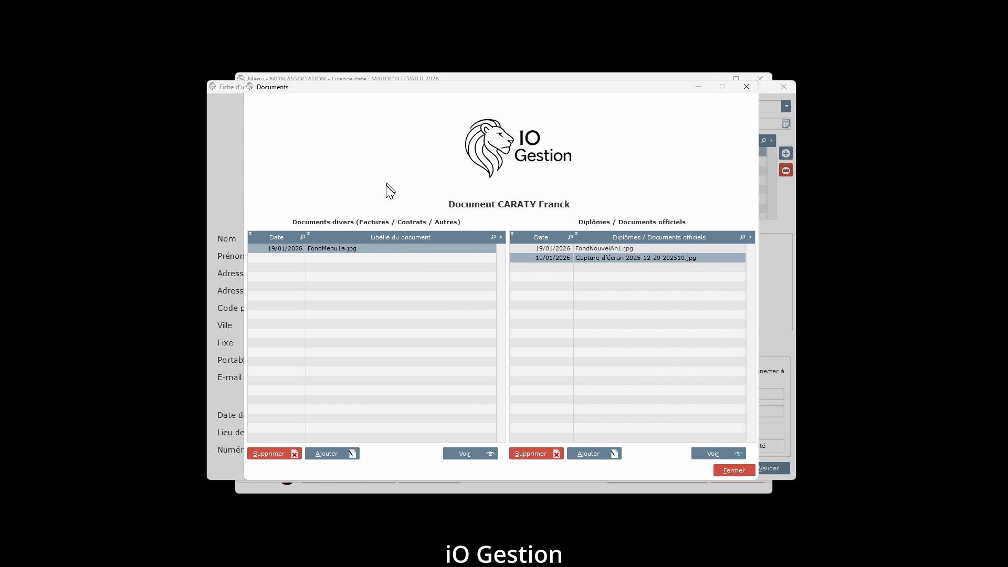
Close the linked documents, remove the last letter of the staff member's surname and validate the record.
click(727, 471)
click(393, 238)
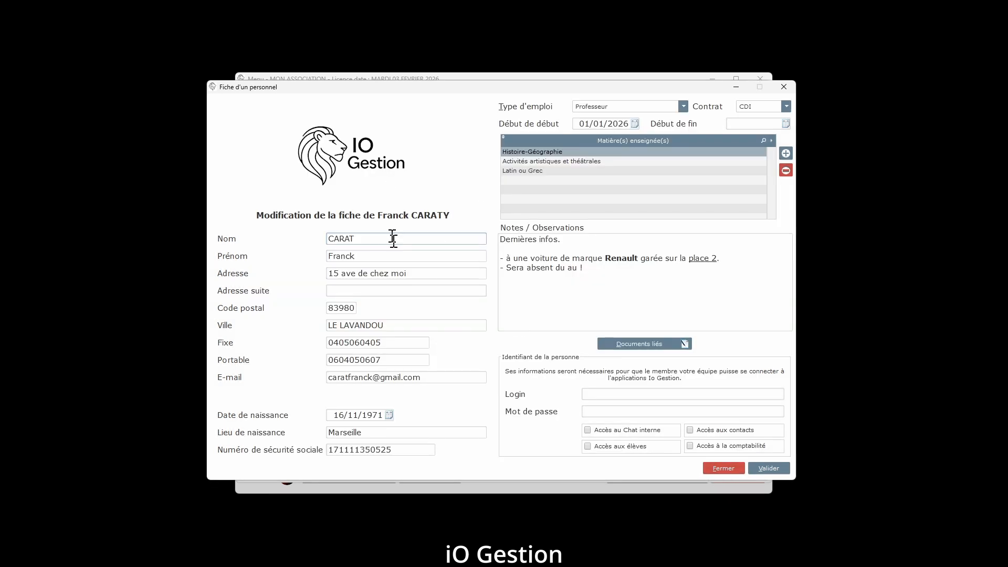
click(768, 467)
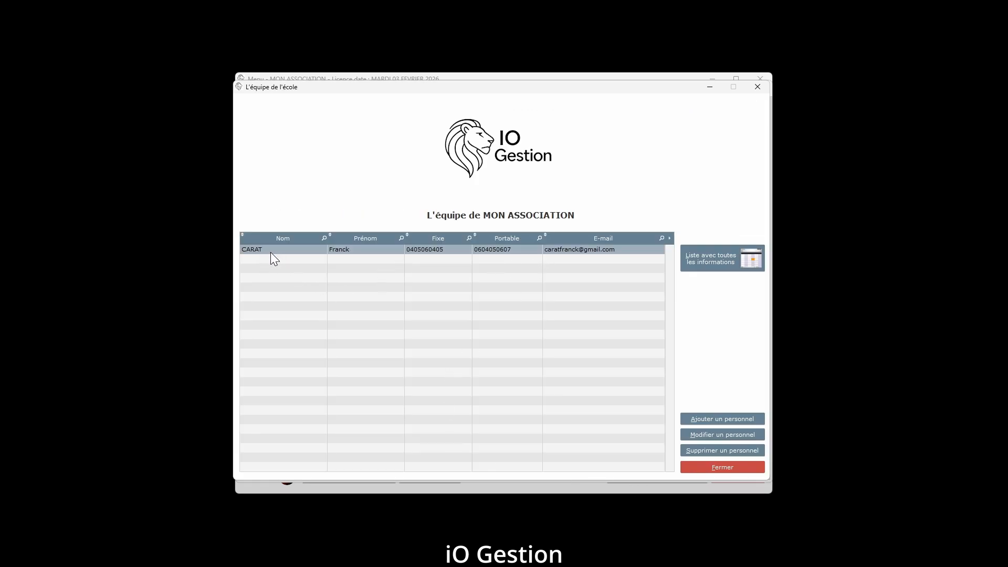
Reopen the staff record to check its linked documents under the edited surname, and close the documents.
click(741, 435)
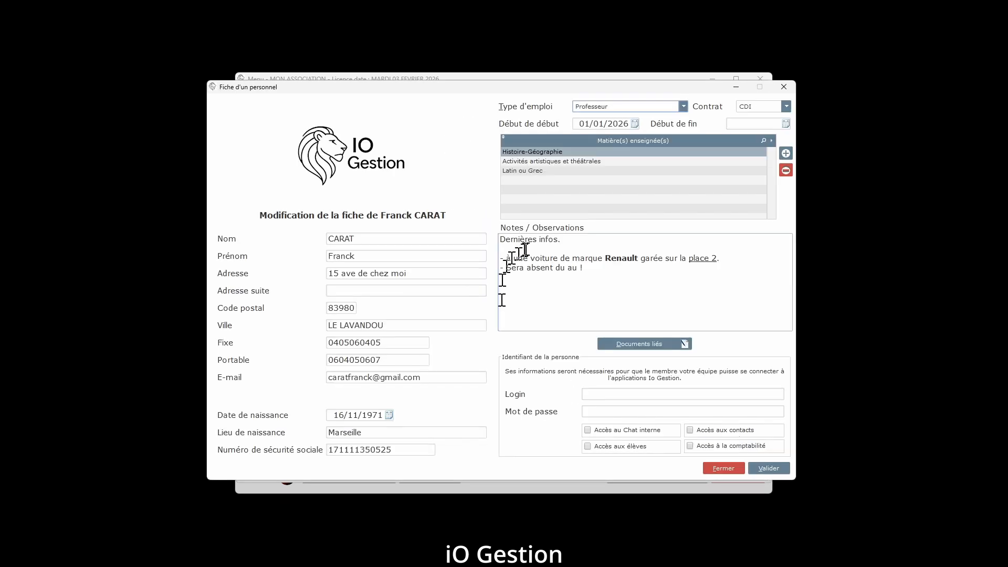
click(653, 343)
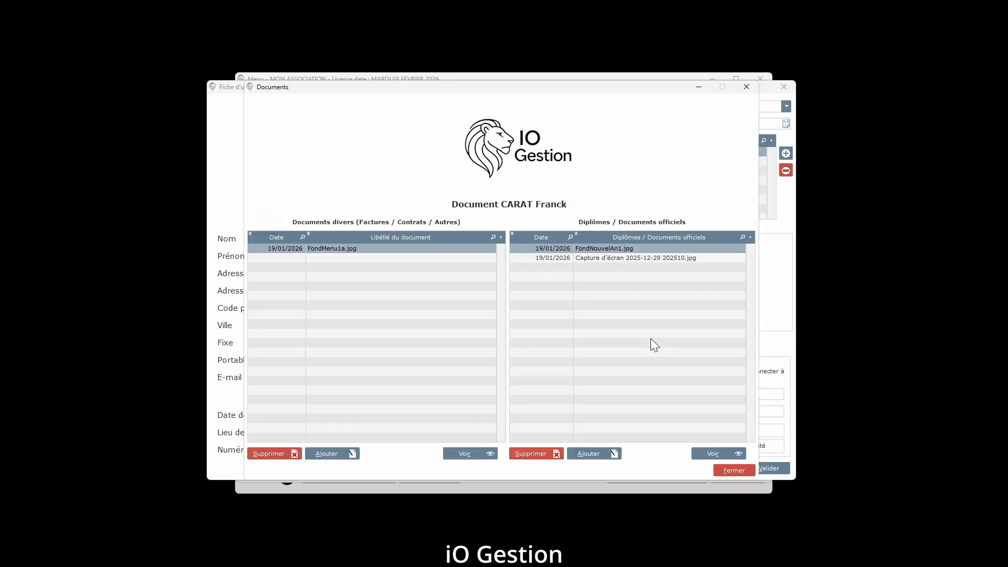
click(735, 471)
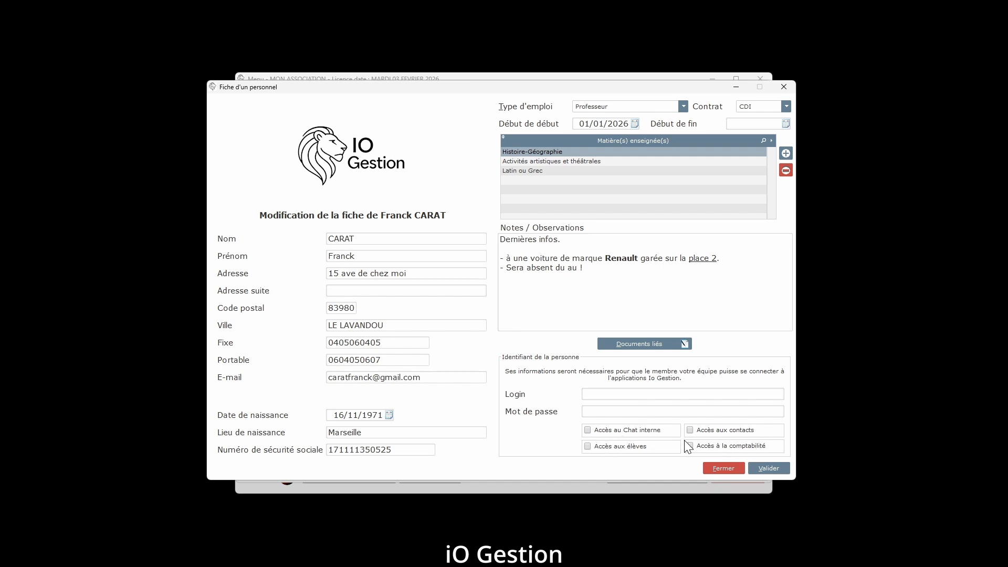
Enter dfgdfg as the staff member's login, fill in the account password and validate the record.
click(642, 395)
text(dfgdfg)
click(640, 412)
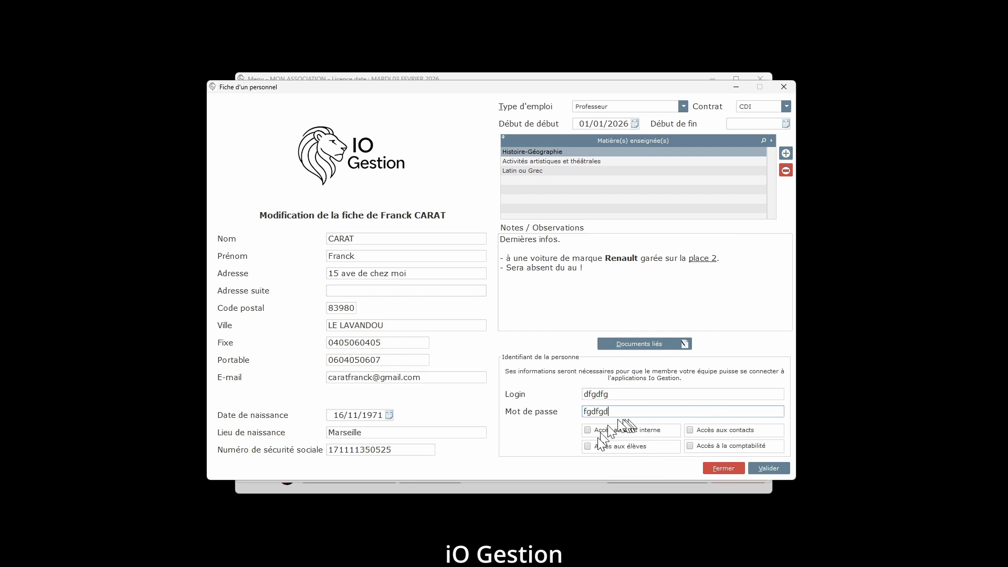
click(767, 468)
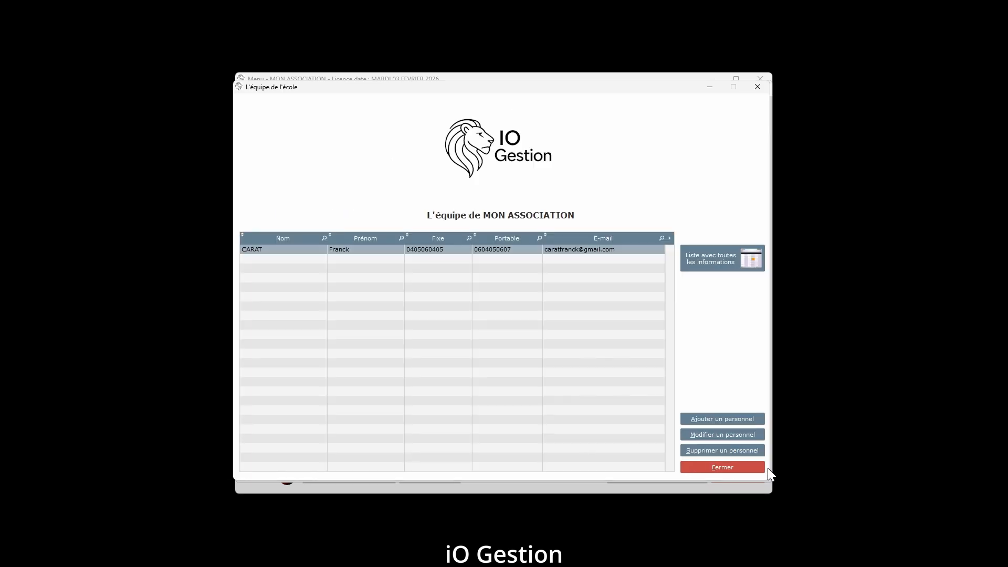
Reopen the staff record and set the contract to CDD with an end date of 31/01/2026.
click(742, 436)
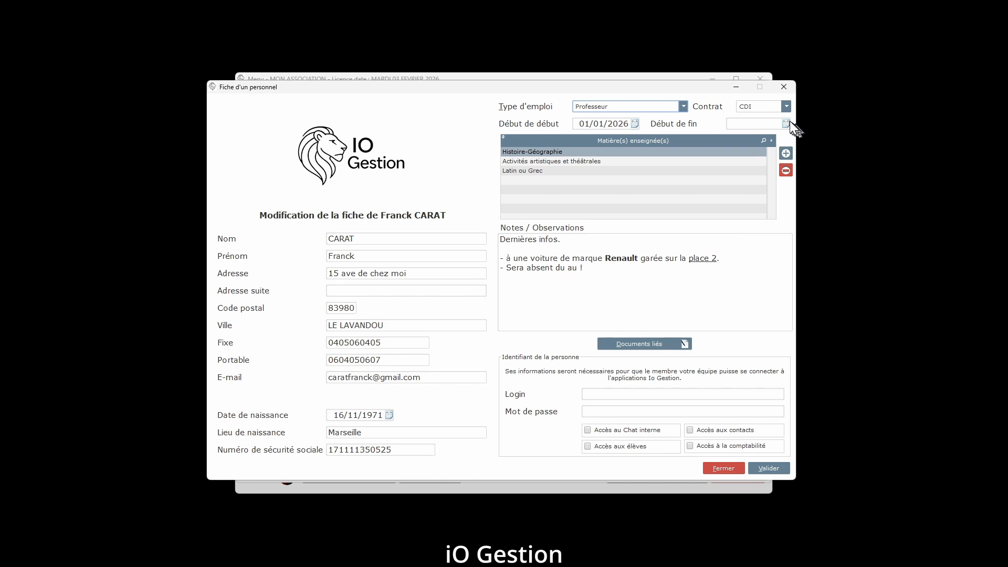
click(786, 106)
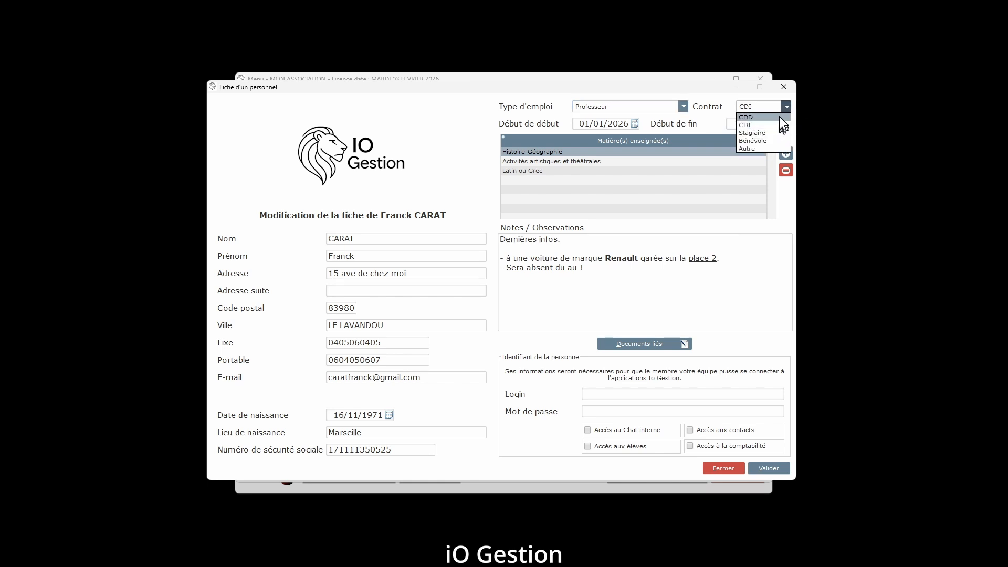
click(779, 116)
click(785, 126)
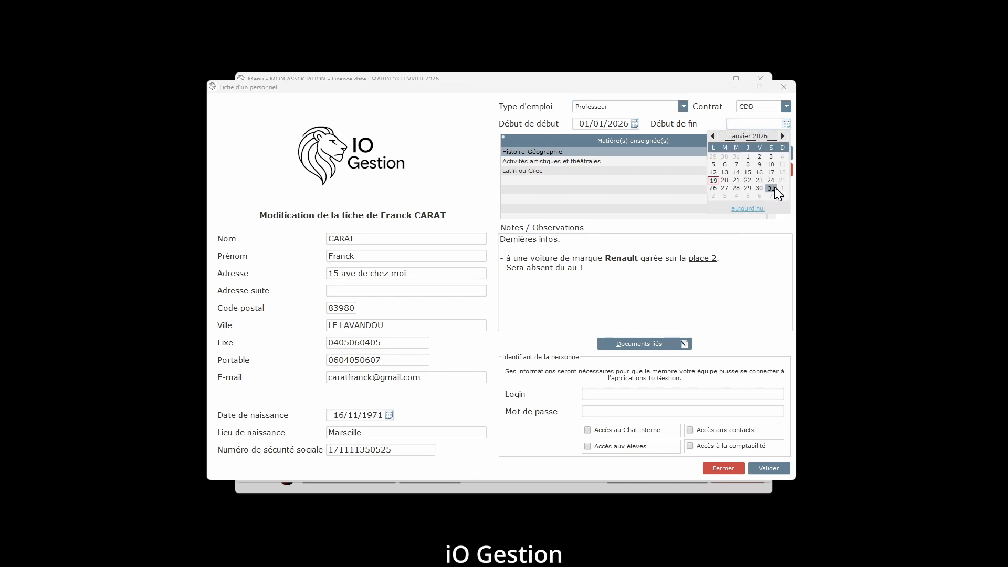
click(771, 188)
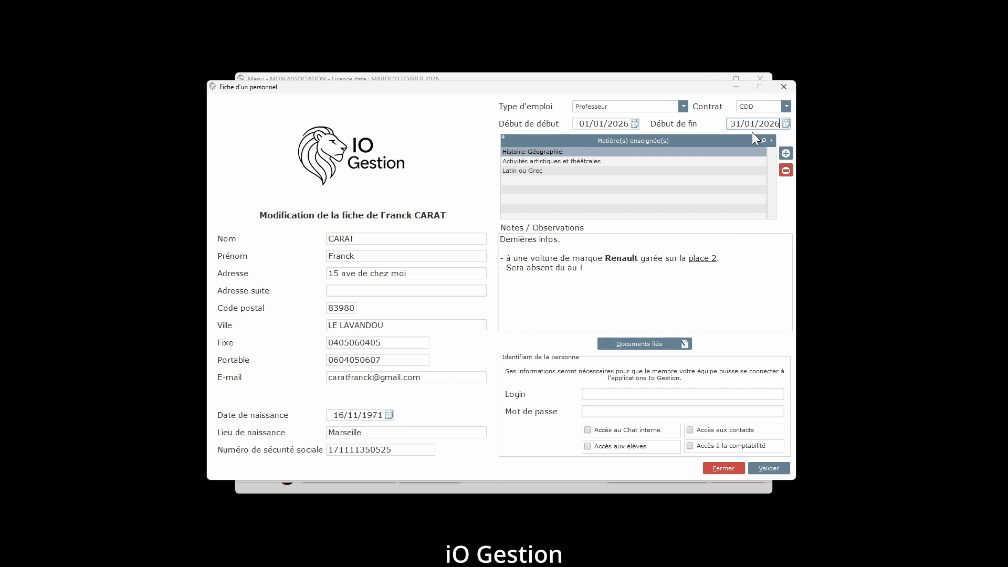
Set the contract back to CDI, validate the record and close the team window.
click(786, 107)
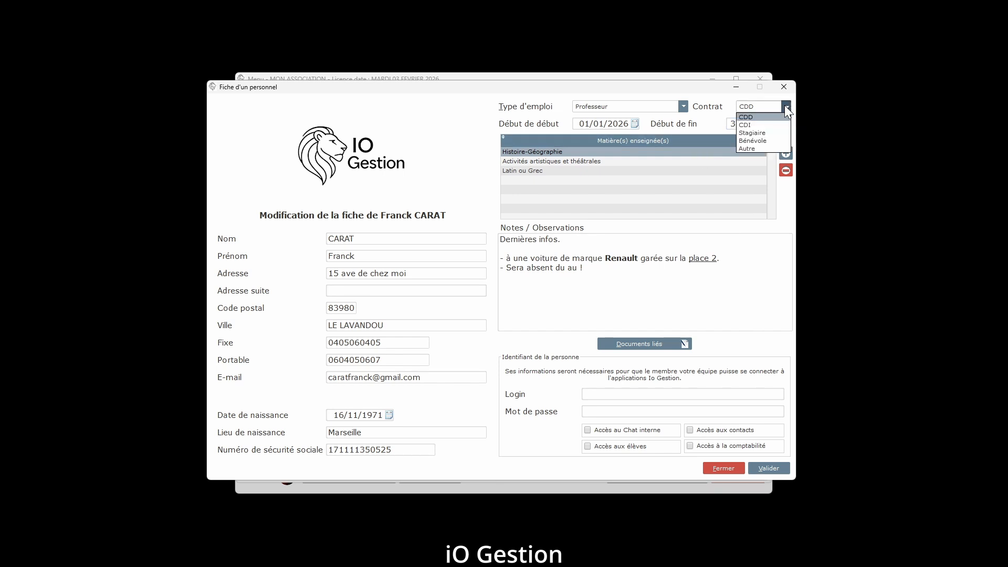
click(780, 124)
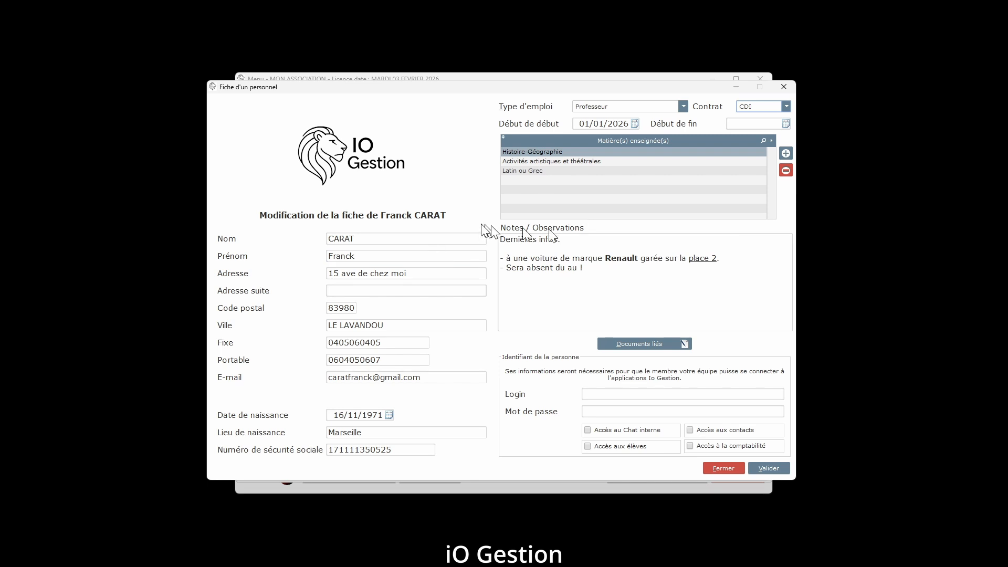
click(767, 467)
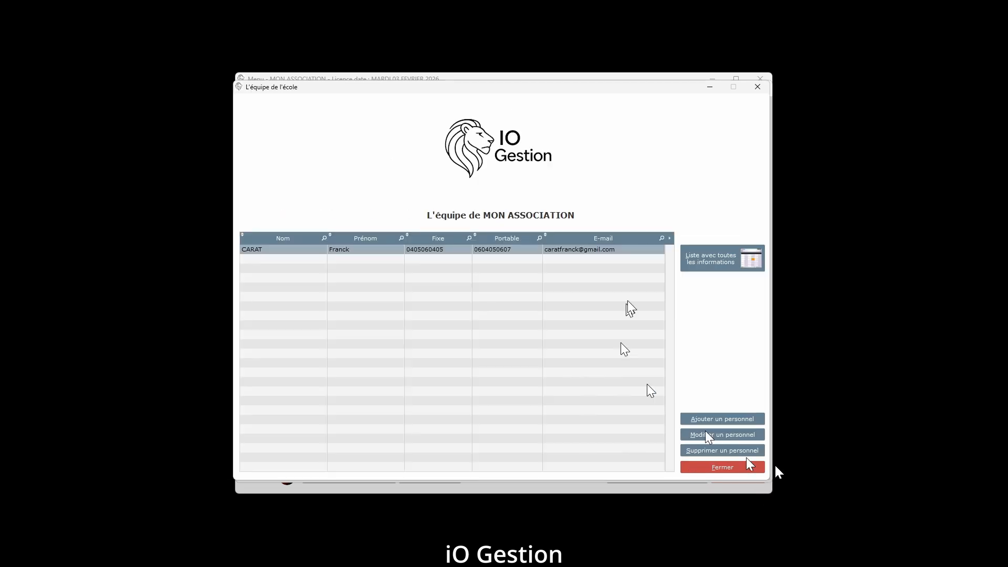
click(715, 468)
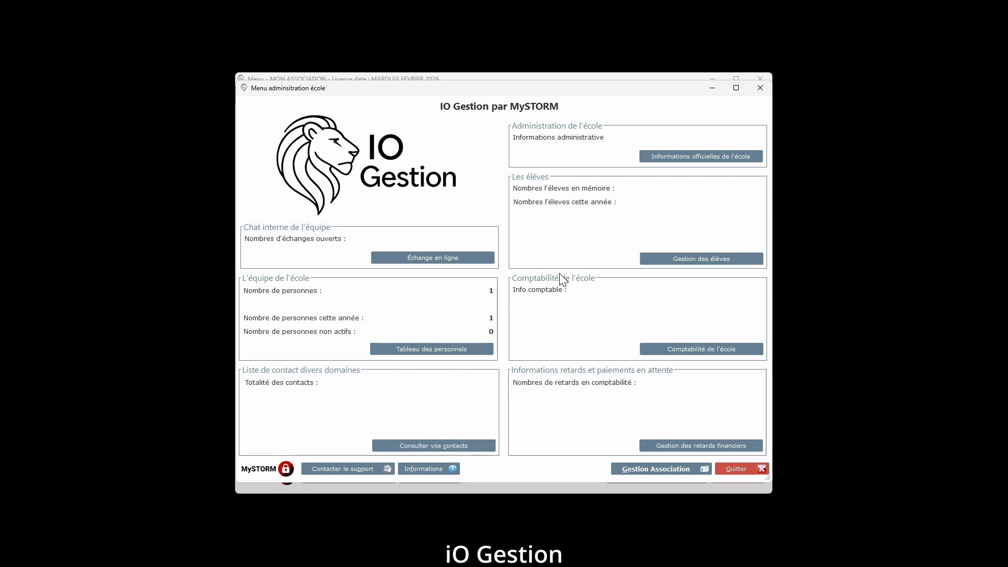
Open the staff table and view the team list with all the information.
click(669, 467)
click(652, 477)
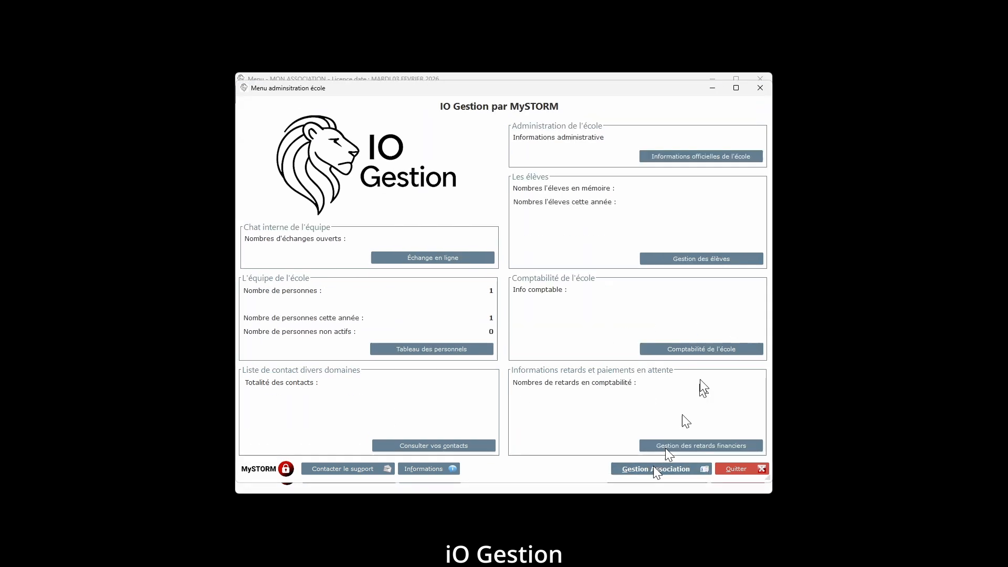
click(456, 349)
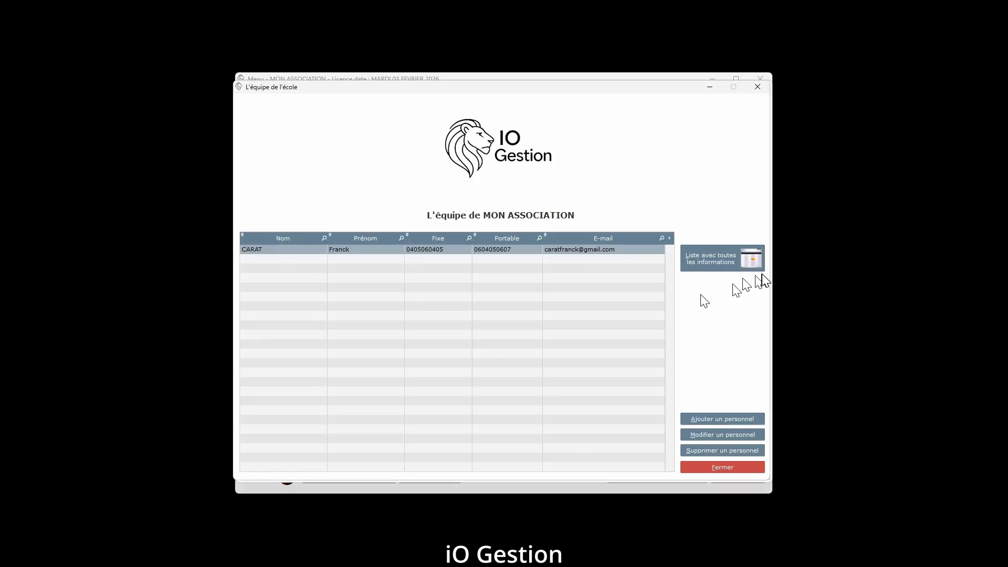
click(757, 433)
click(760, 472)
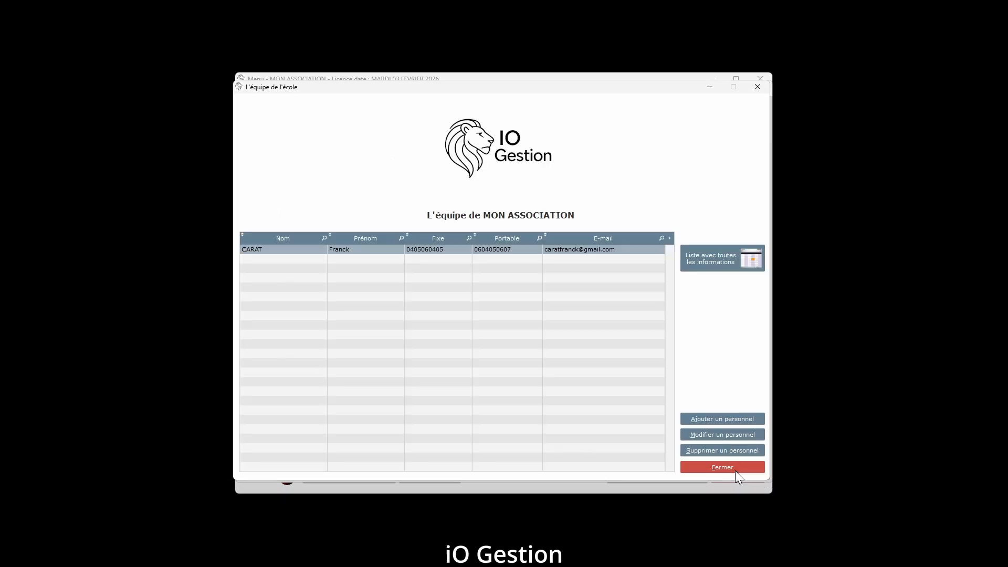
click(751, 257)
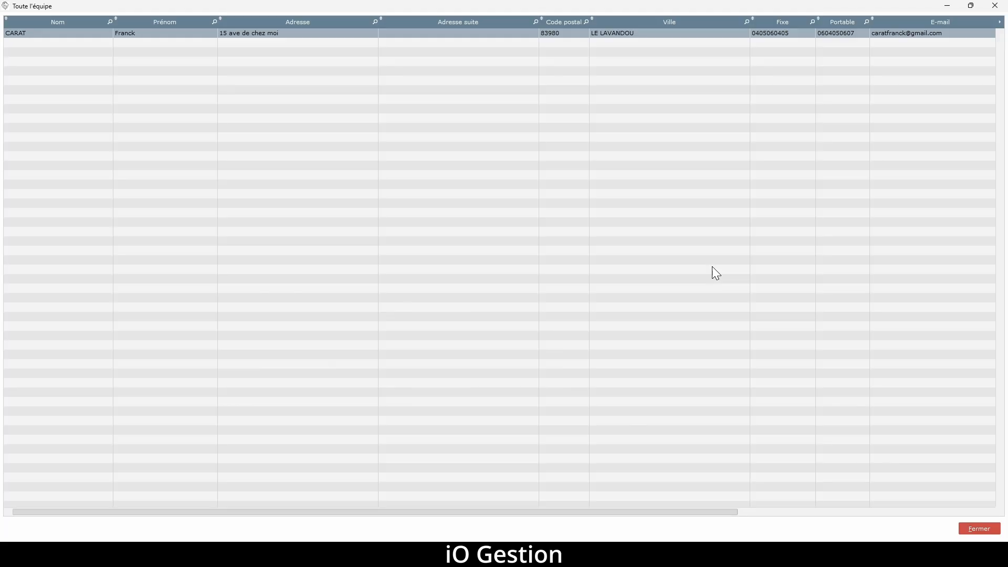
Close the full list and the team window, and quit the school administration menu.
click(978, 527)
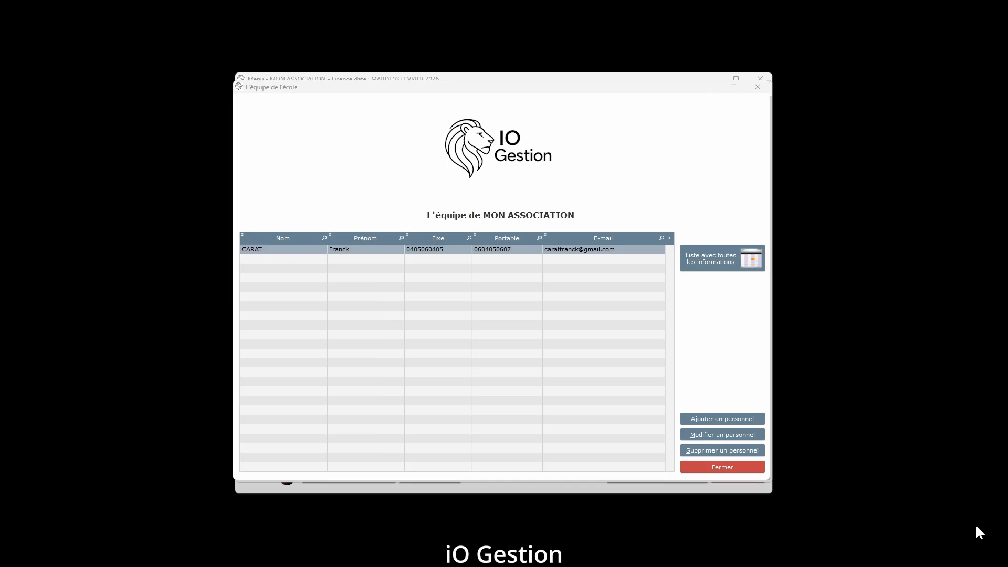
click(730, 468)
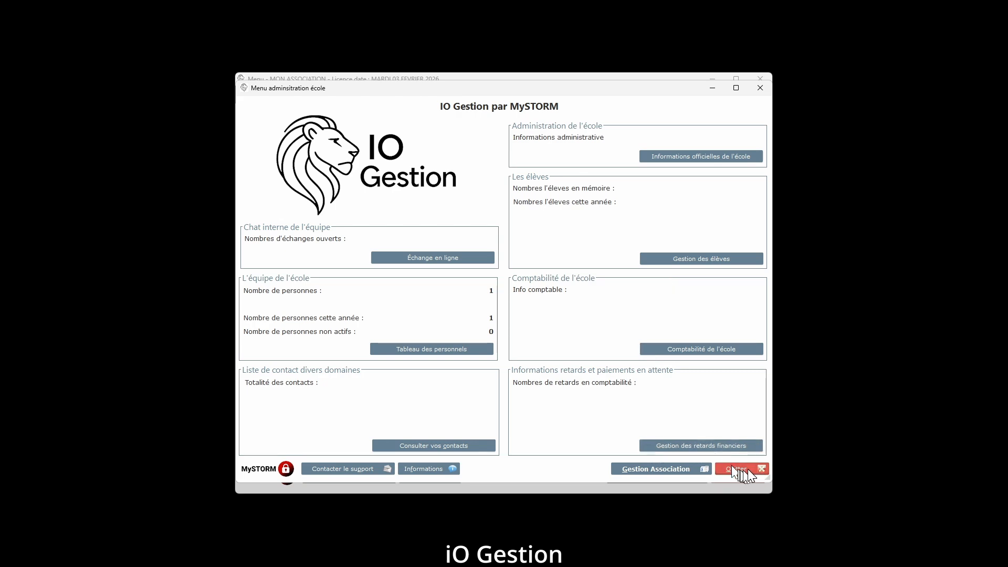
click(740, 468)
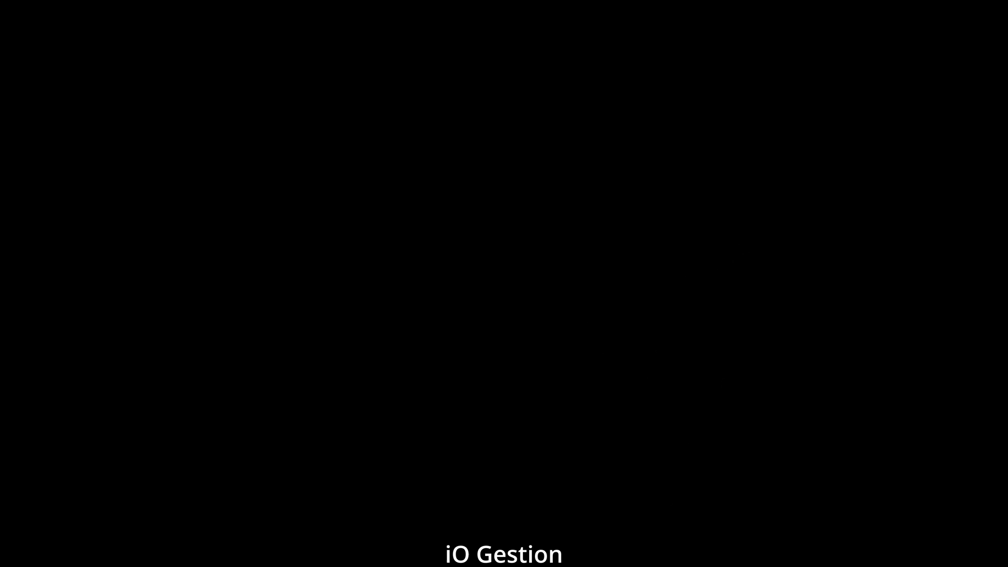